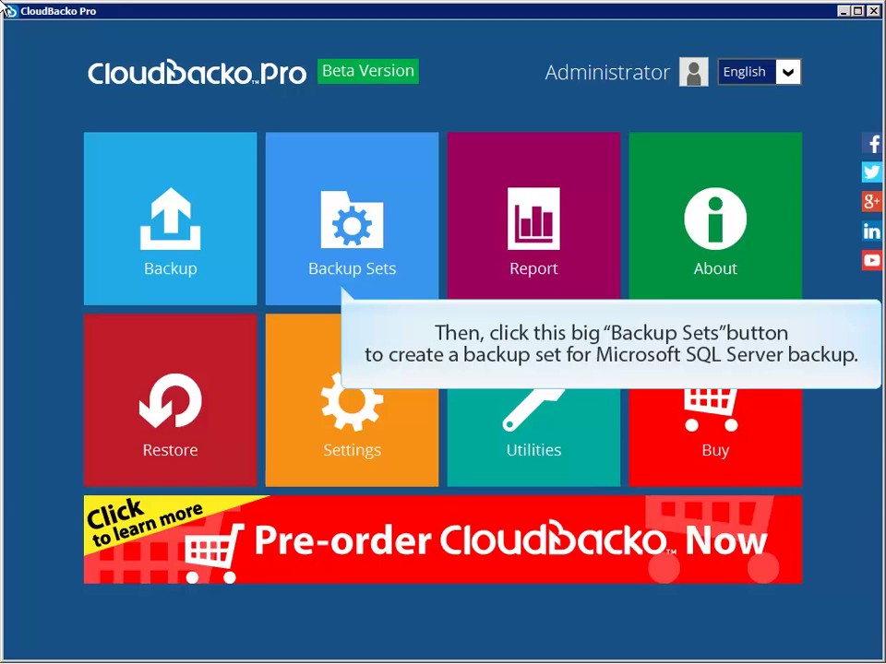
# Create a new MS SQL Server Backup set named 'MSSQL Backup Set' and continue to its database list.
pyautogui.click(346, 223)
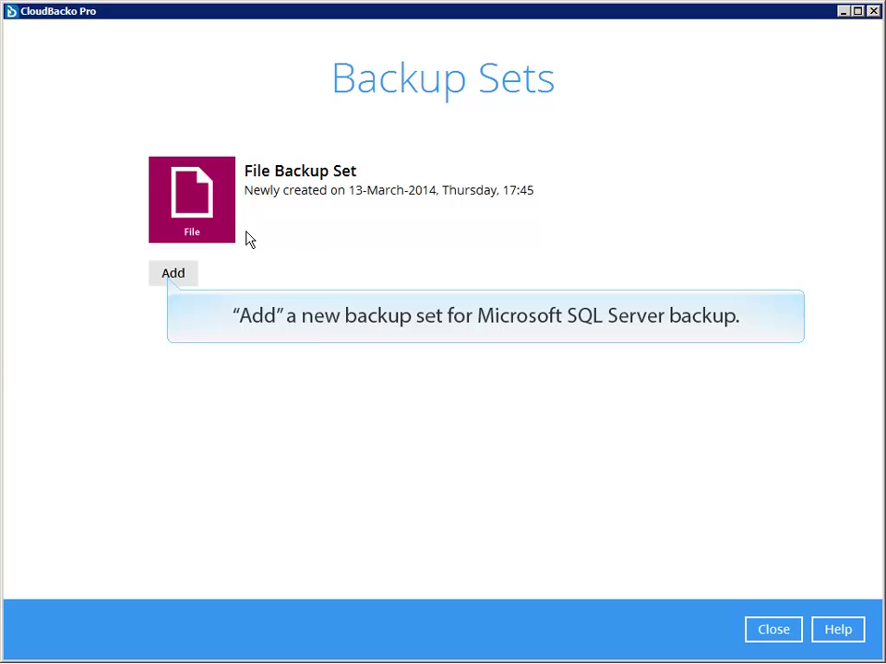
pyautogui.click(169, 274)
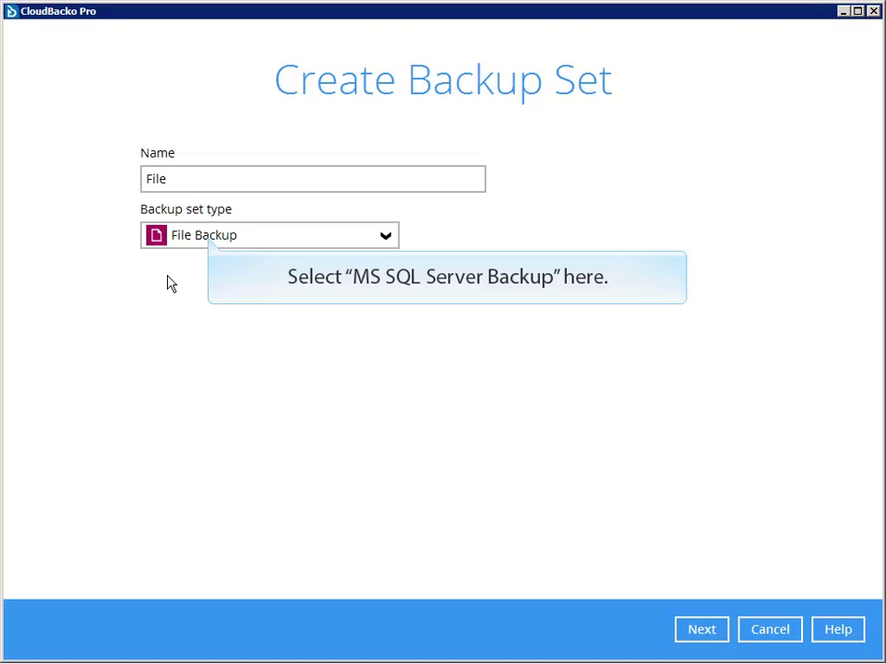
pyautogui.click(210, 247)
pyautogui.click(211, 405)
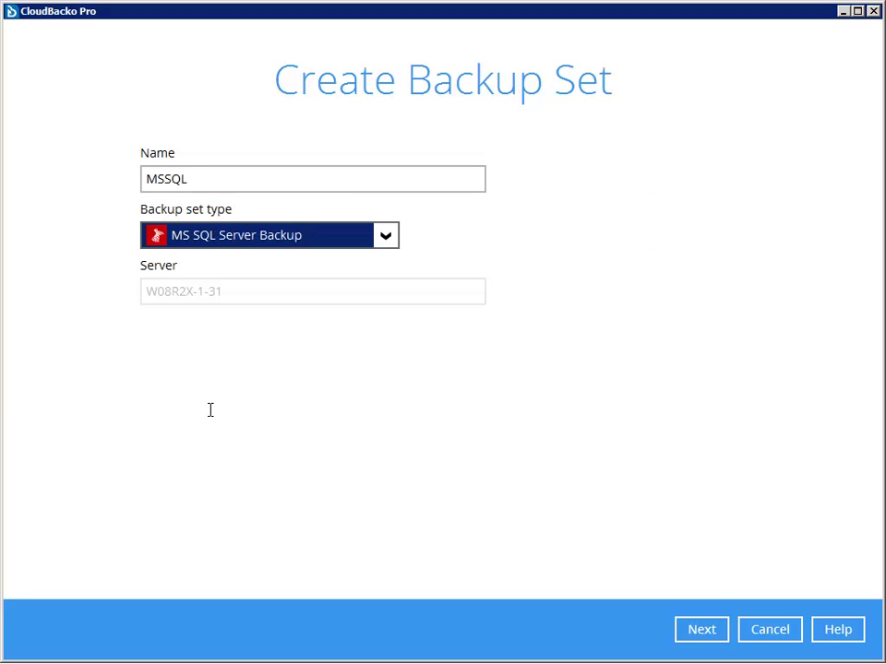
pyautogui.click(213, 178)
pyautogui.write('Backup Set')
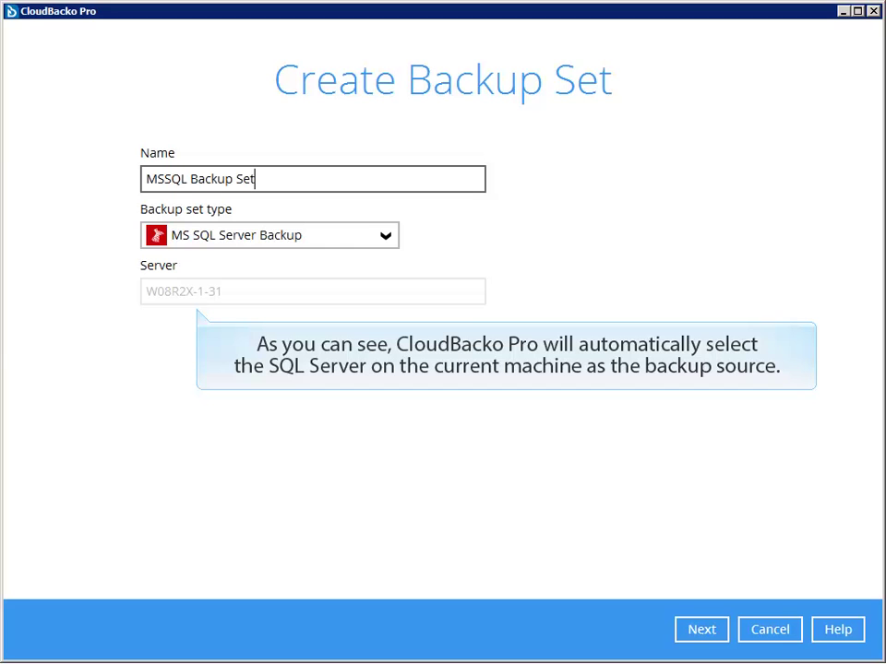
pyautogui.click(703, 631)
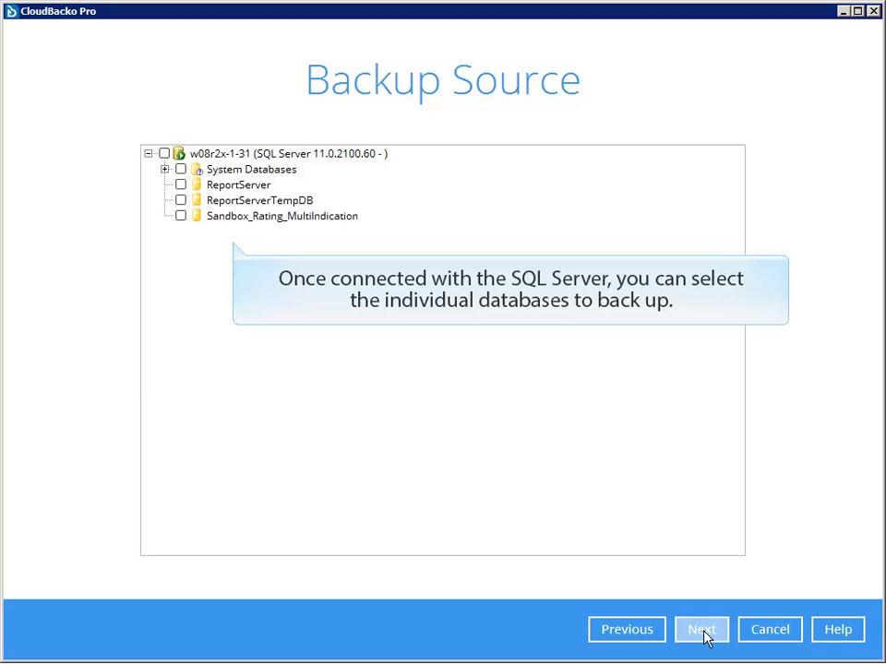
# Tick the server root and every database, including System Databases, ReportServerTempDB and Sandbox_Rating_MultiIndication.
pyautogui.click(164, 154)
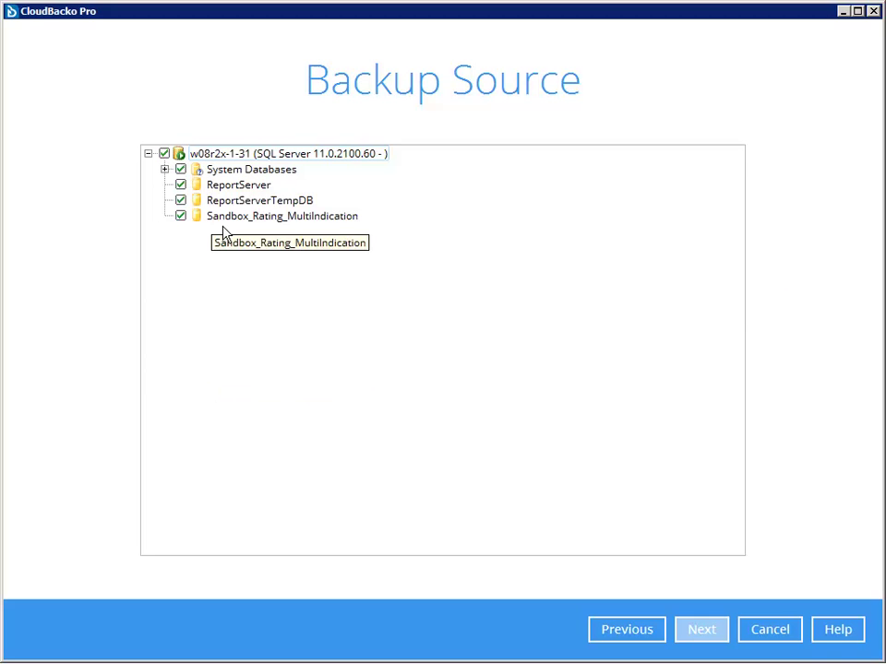
pyautogui.click(180, 169)
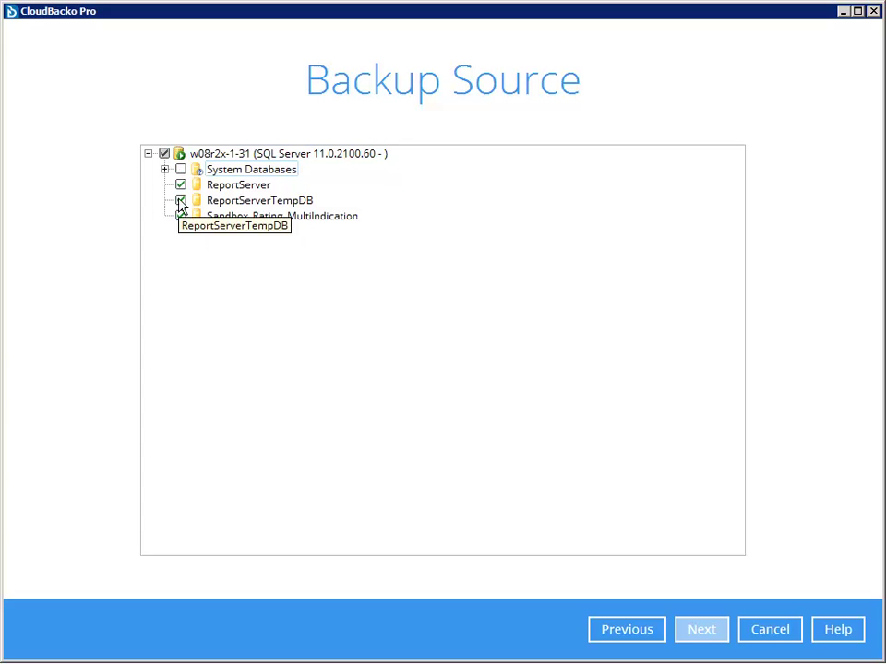
pyautogui.click(180, 201)
pyautogui.click(179, 216)
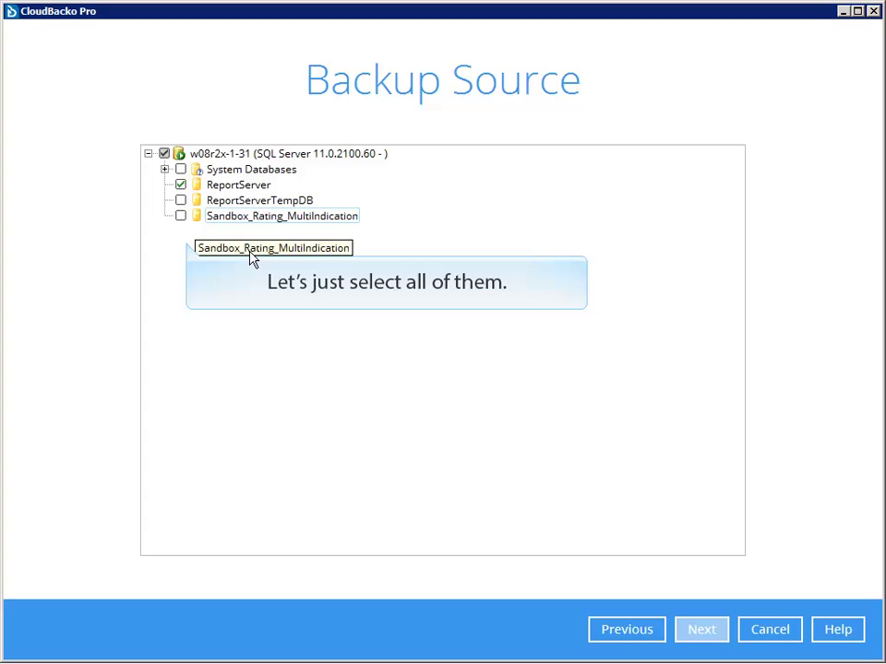
pyautogui.click(180, 170)
pyautogui.click(181, 200)
pyautogui.click(181, 216)
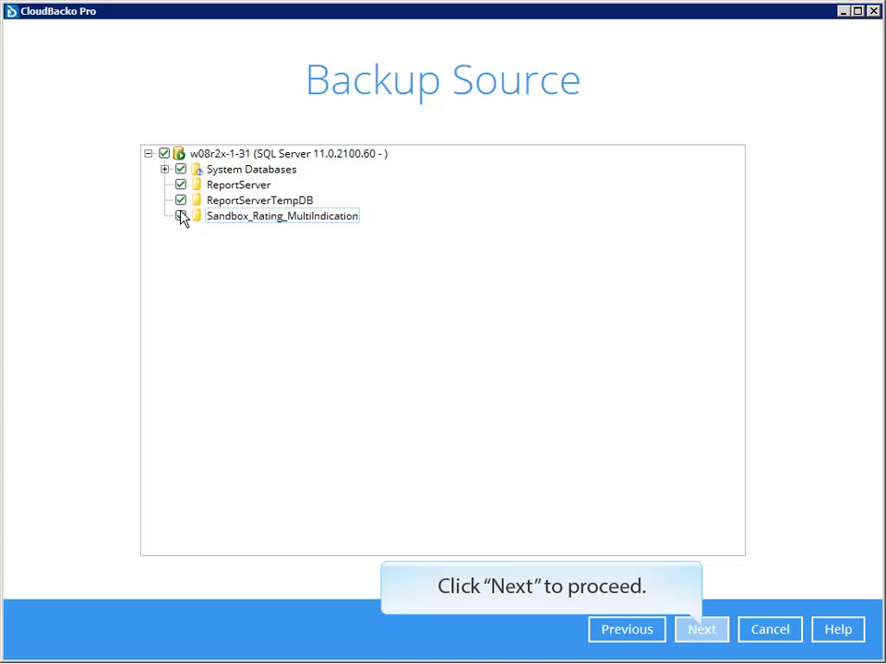
pyautogui.click(701, 630)
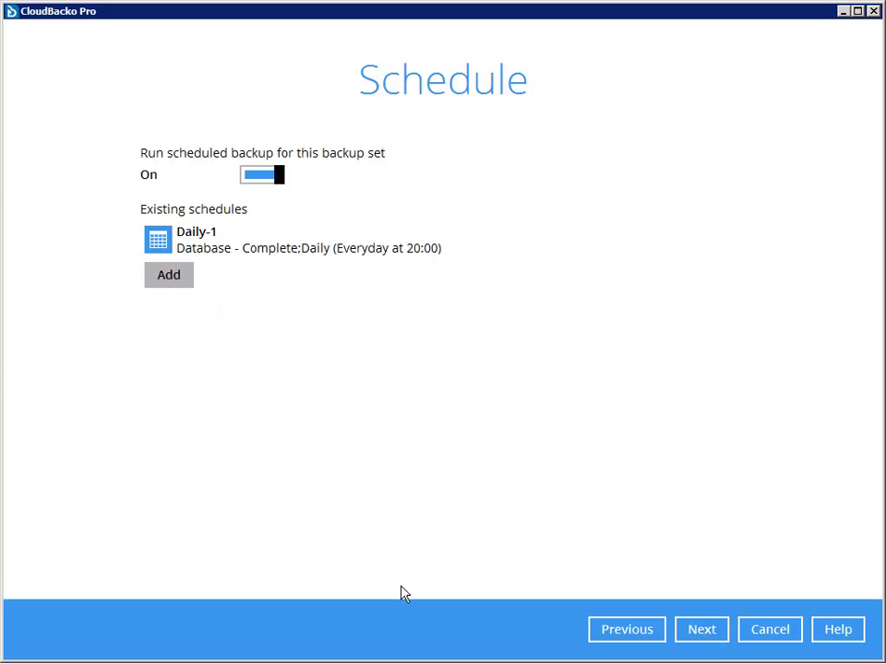
# Rename Daily-1 to 'Daily SQL Backup', start it at 13:00, and run retention policy afterwards.
pyautogui.click(161, 241)
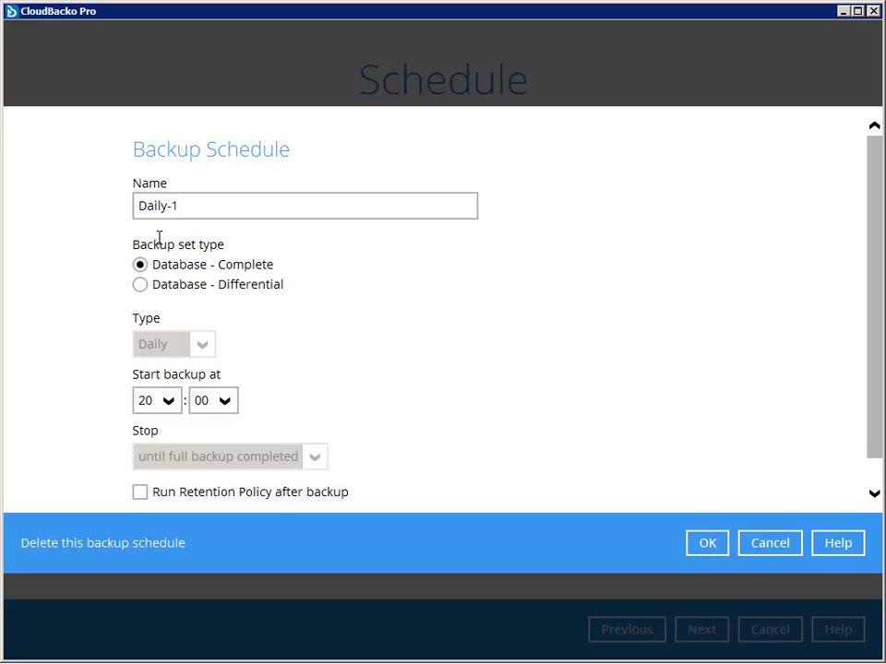
pyautogui.click(166, 208)
pyautogui.press('Delete')
pyautogui.press('Delete')
pyautogui.write('SQL Backup')
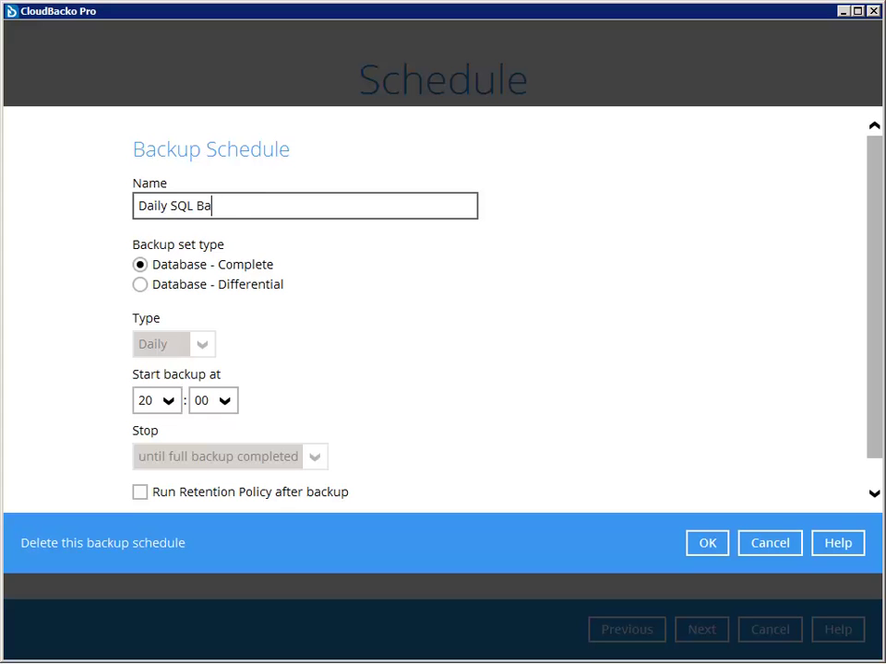
pyautogui.scroll(-1, 878, 384)
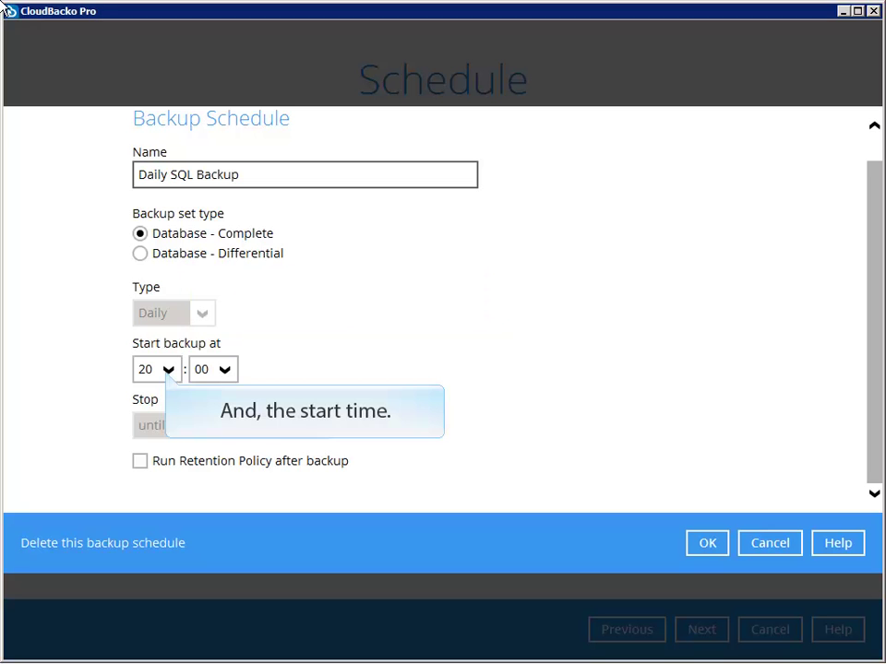
pyautogui.click(168, 371)
pyautogui.scroll(2, 173, 418)
pyautogui.click(151, 496)
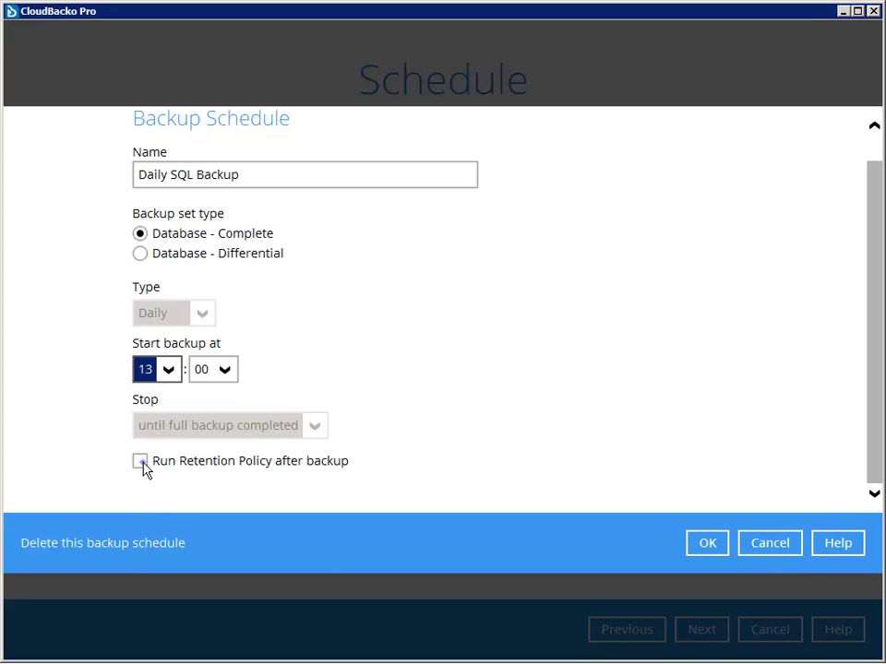
pyautogui.click(142, 465)
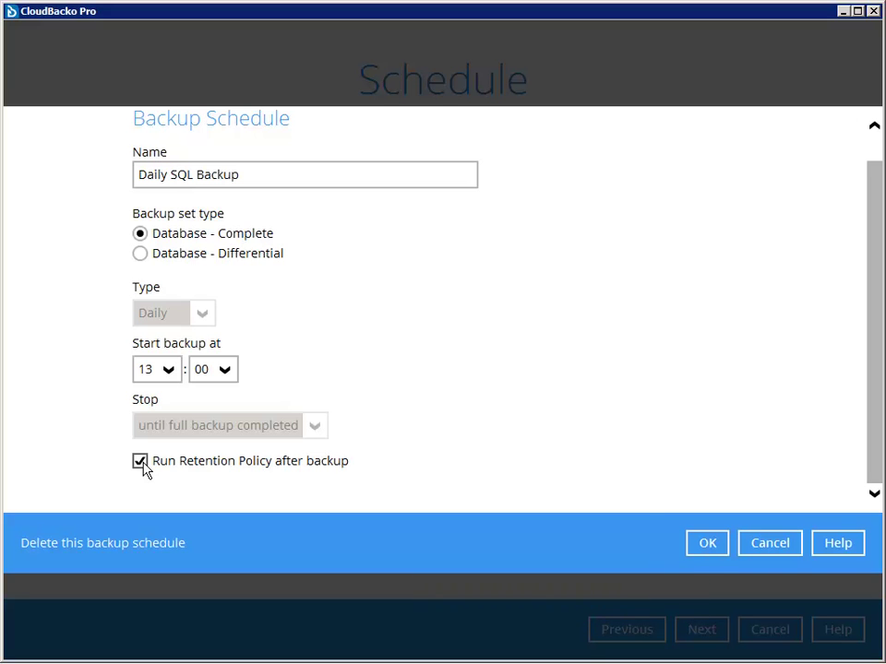
pyautogui.click(707, 555)
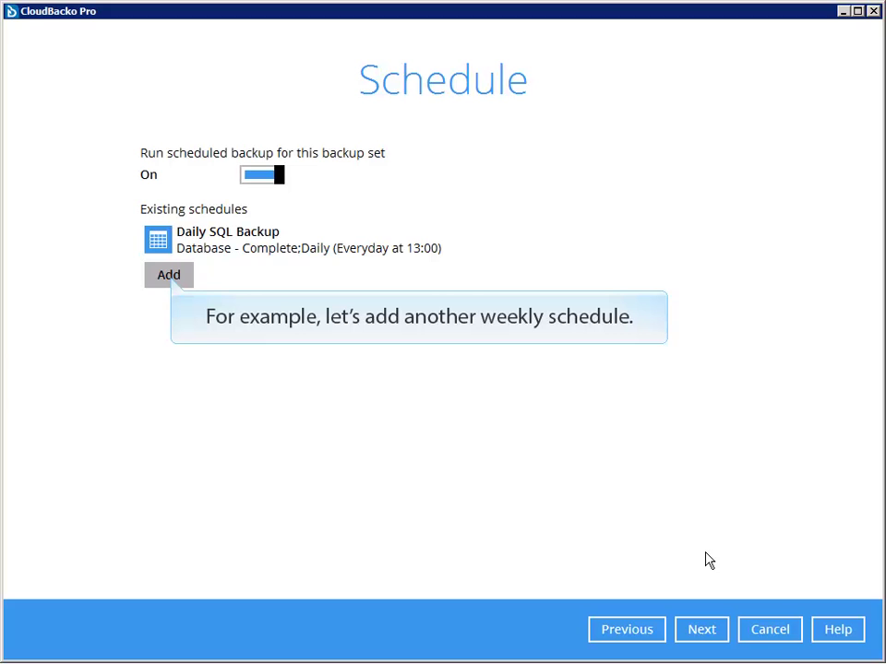
# Add a weekly schedule named 'Weekly SQL Backup' doing differential database backups.
pyautogui.click(168, 278)
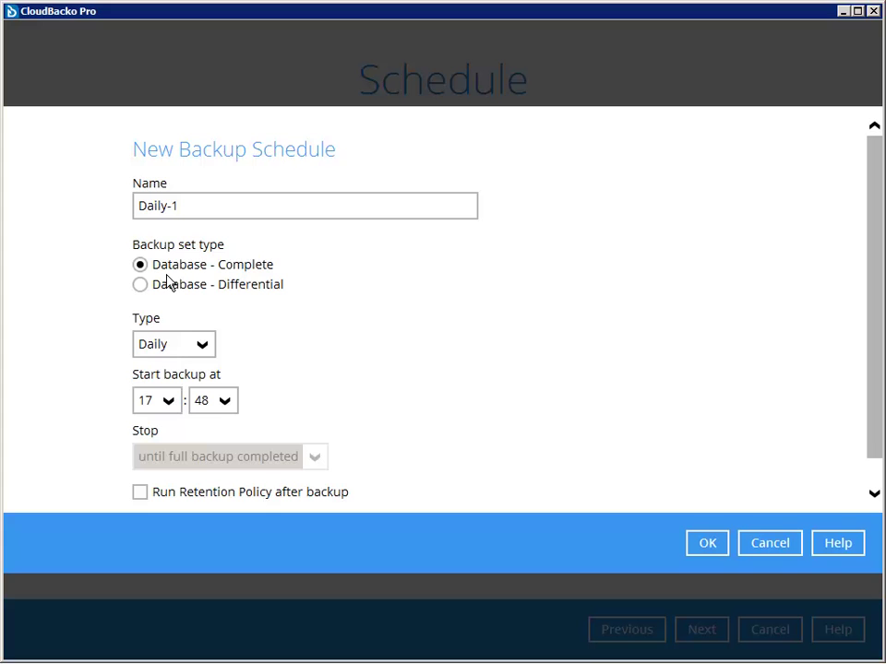
pyautogui.click(194, 349)
pyautogui.click(182, 397)
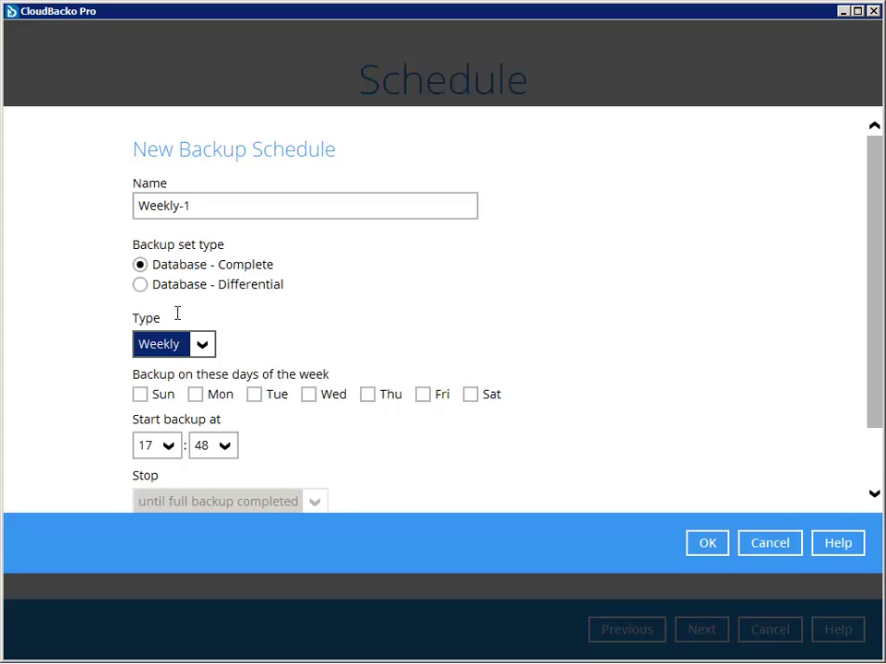
pyautogui.moveTo(173, 205); pyautogui.dragTo(274, 205)
pyautogui.write('y SQL Backup')
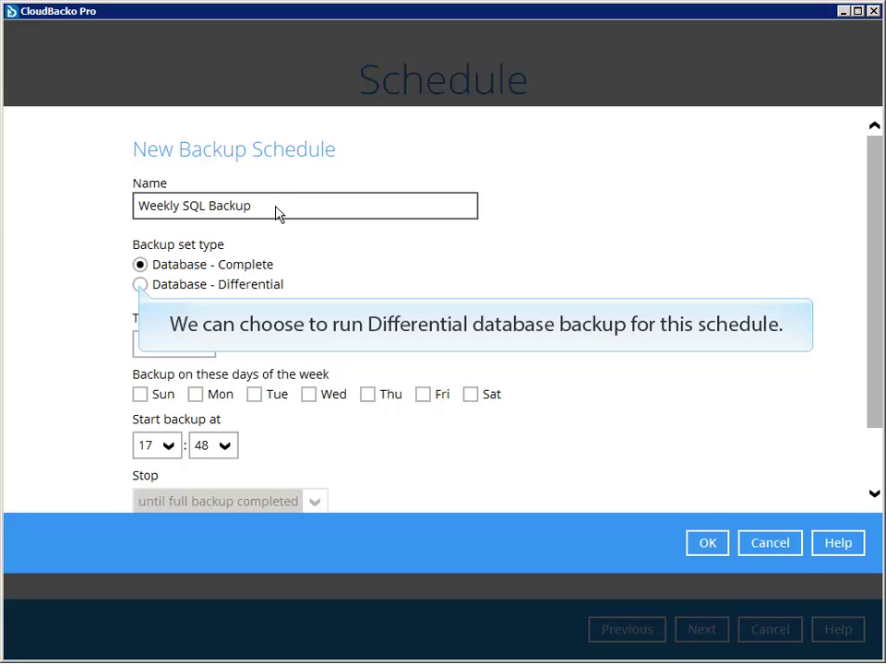
pyautogui.click(140, 286)
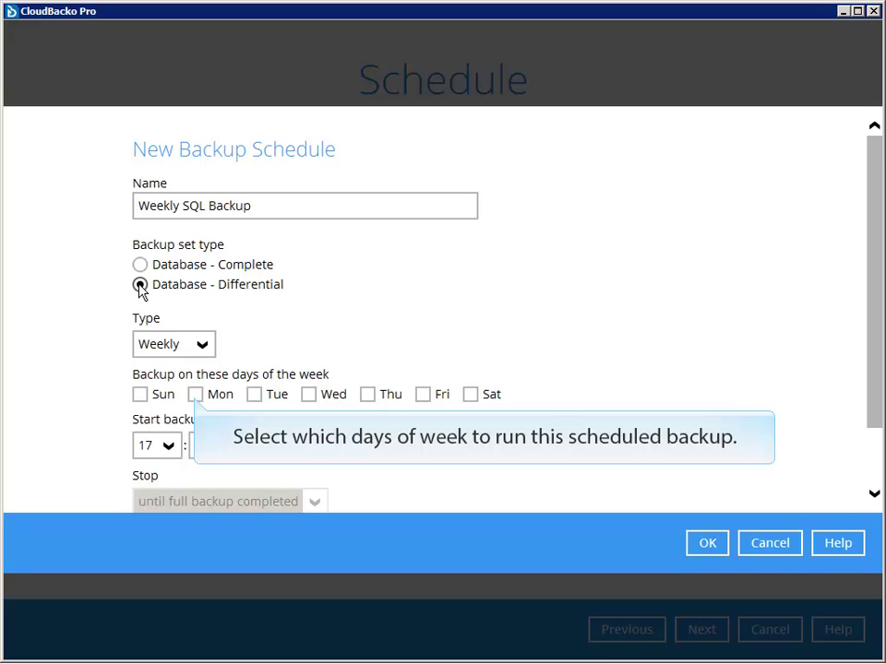
# Run the weekly schedule on Monday, Wednesday and Friday starting at 09:00.
pyautogui.click(195, 395)
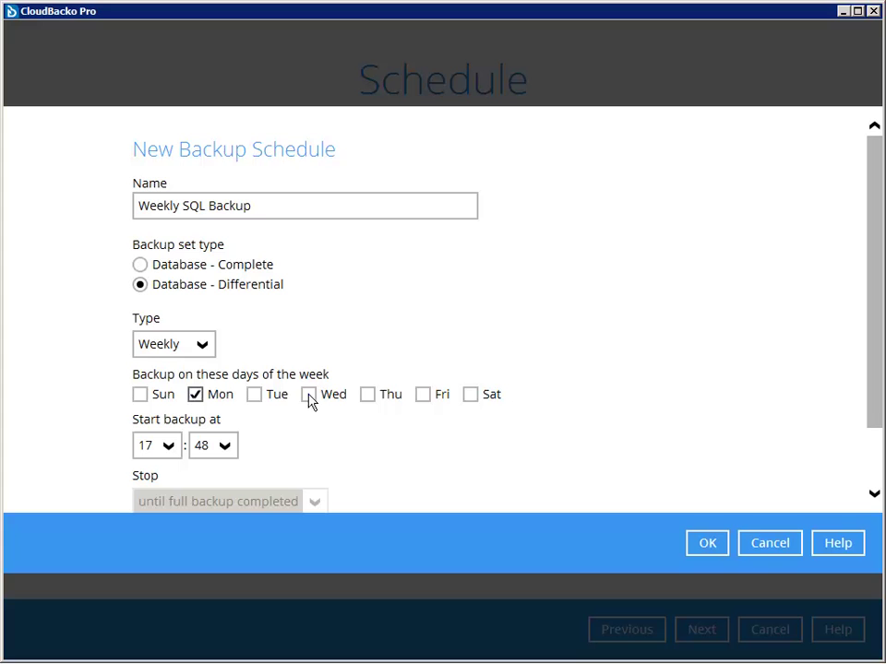
pyautogui.click(311, 395)
pyautogui.click(423, 397)
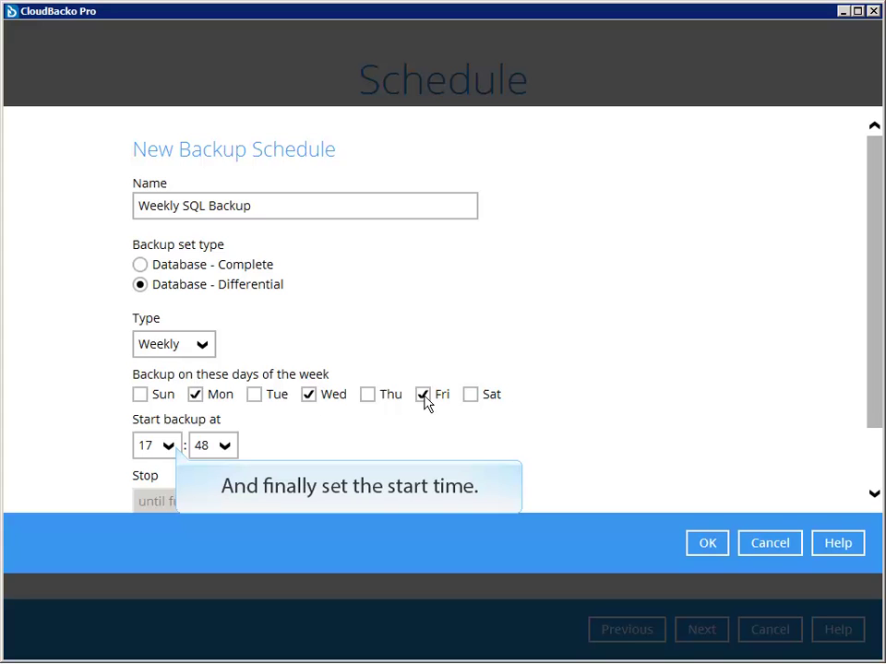
pyautogui.click(170, 448)
pyautogui.moveTo(177, 611); pyautogui.dragTo(176, 558)
pyautogui.click(146, 498)
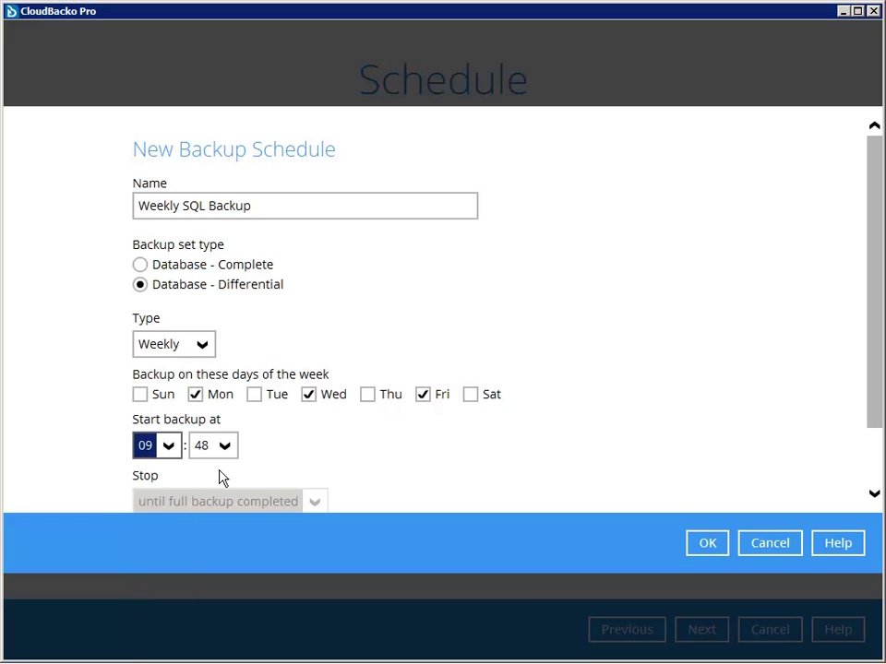
pyautogui.click(226, 445)
pyautogui.moveTo(231, 624); pyautogui.dragTo(206, 365)
pyautogui.click(204, 471)
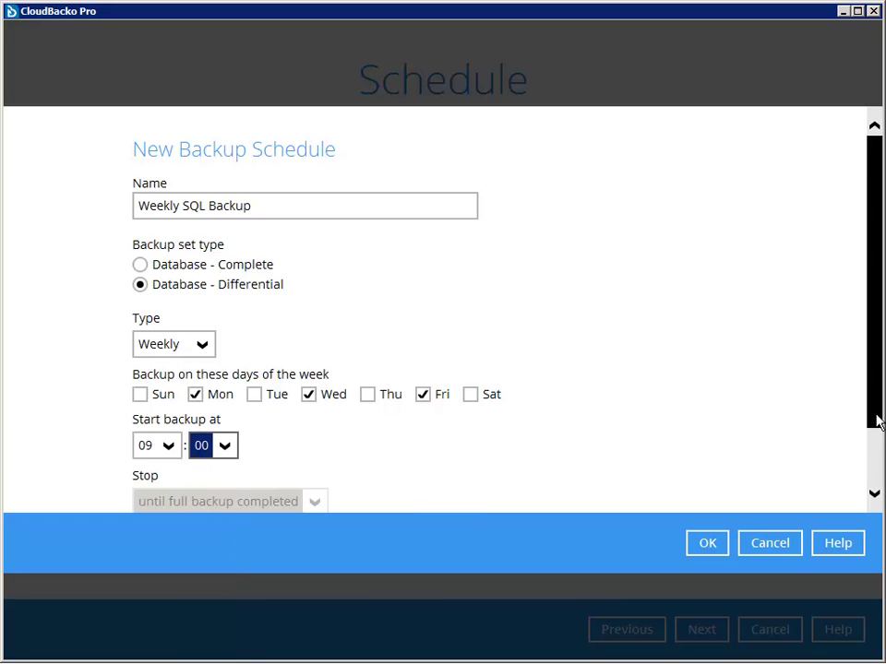
# Enable retention policy after each weekly backup, save the schedule, and proceed to destinations.
pyautogui.click(876, 419)
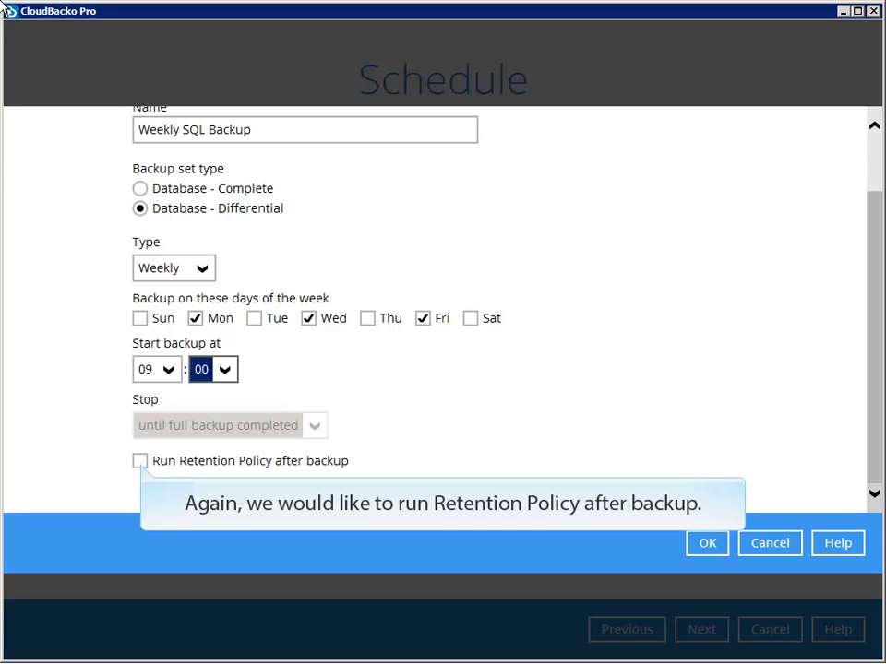
pyautogui.click(140, 461)
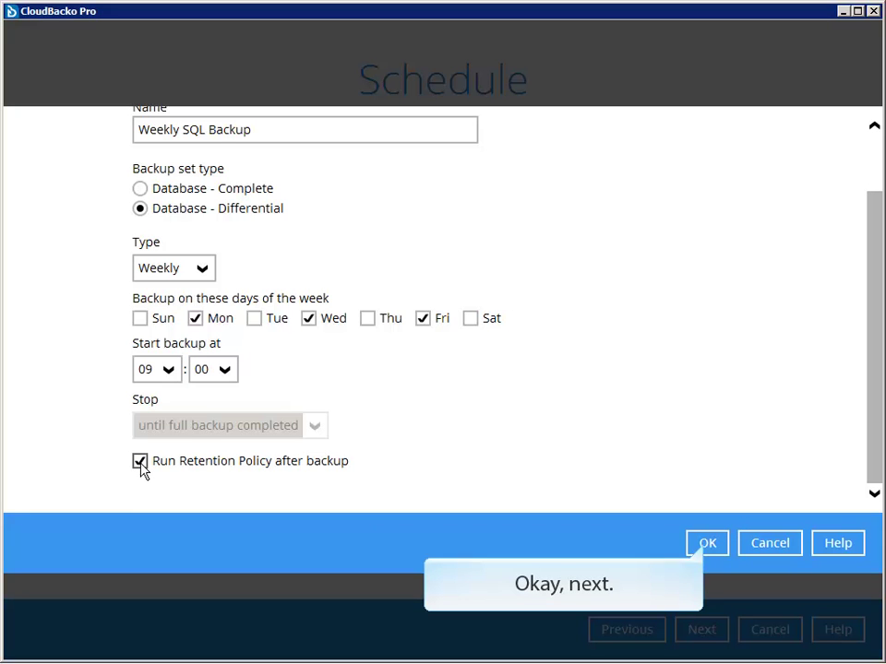
pyautogui.click(706, 545)
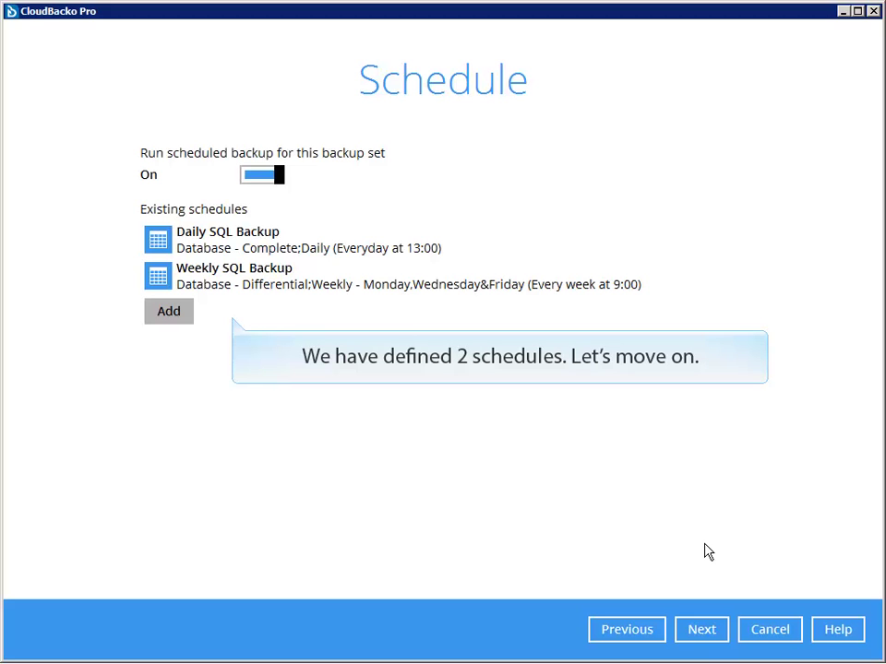
pyautogui.click(710, 635)
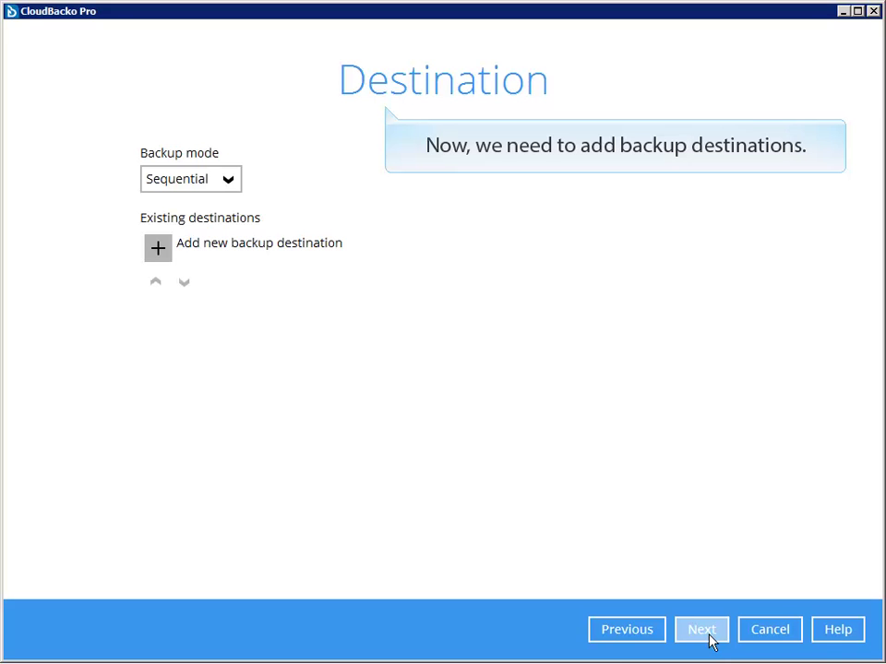
# Add a new local destination named 'Local backup drive'.
pyautogui.click(158, 250)
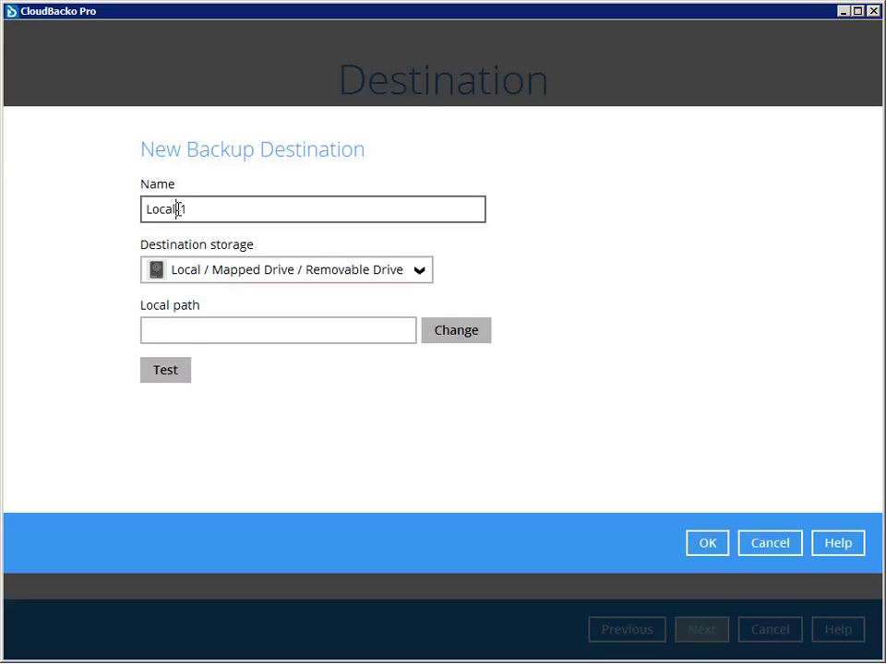
pyautogui.press('BackSpace')
pyautogui.write('backup drive')
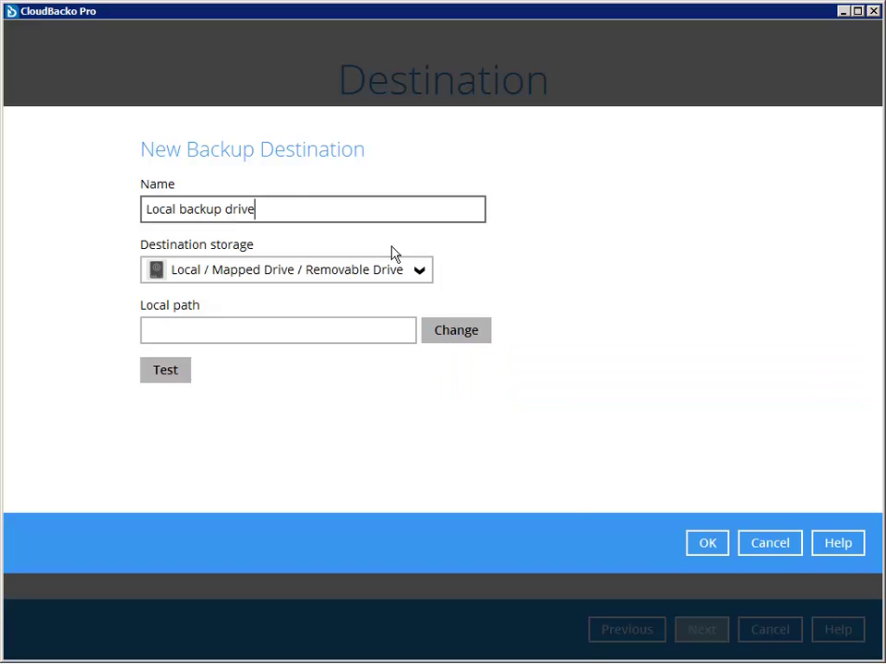
# Set its path to a new E:\CloudBacko-Backup folder on DB01 (E:), test it, and save.
pyautogui.click(444, 334)
pyautogui.click(214, 190)
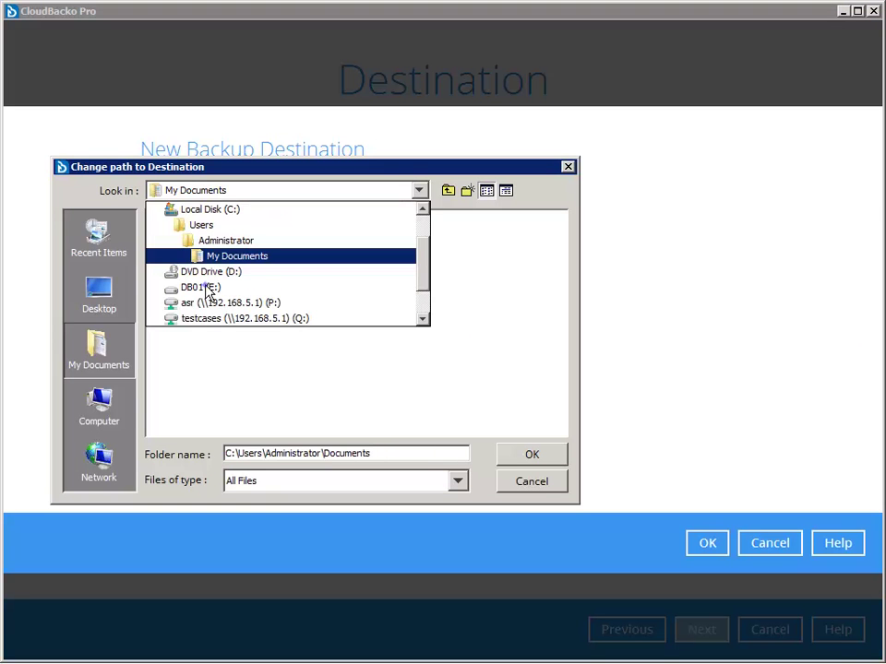
pyautogui.click(207, 287)
pyautogui.click(468, 190)
pyautogui.write('CloudBacko-Backup')
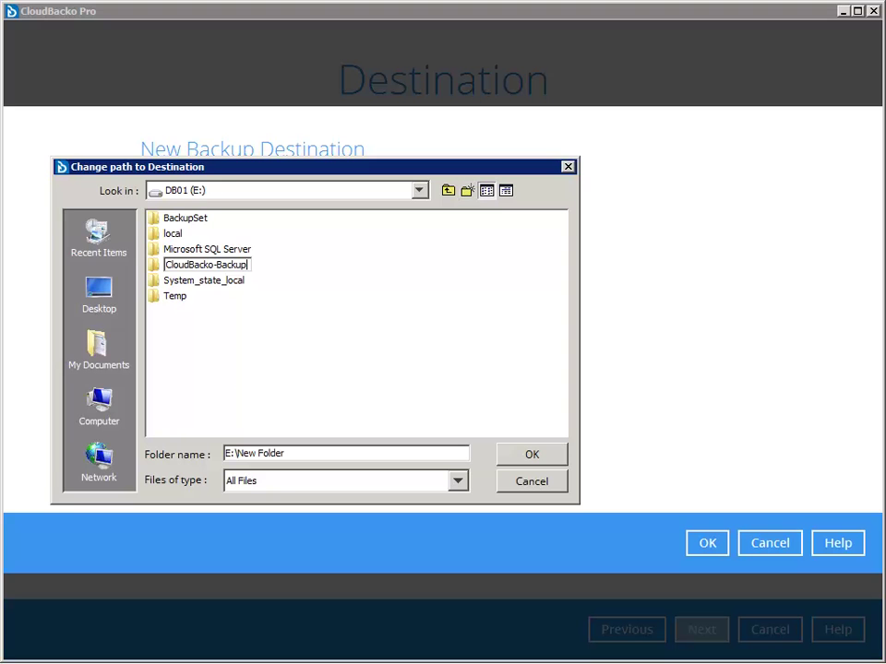
pyautogui.press('Return')
pyautogui.click(532, 455)
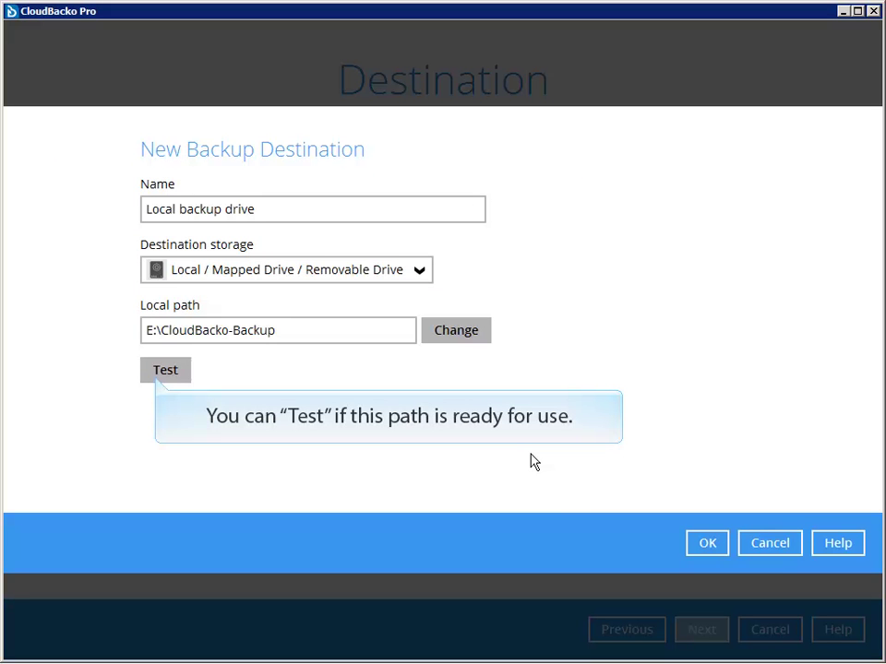
pyautogui.click(157, 373)
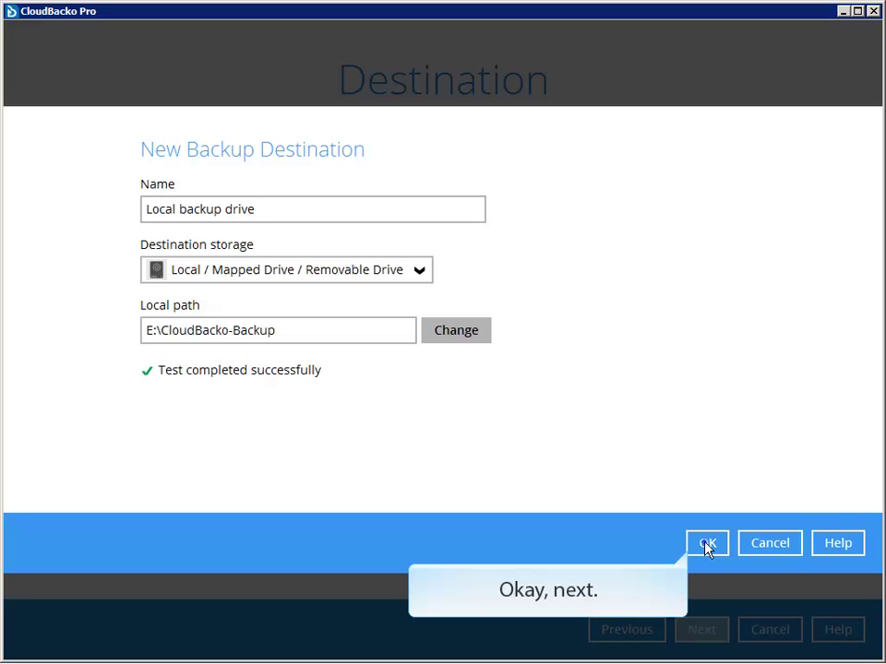
pyautogui.click(707, 545)
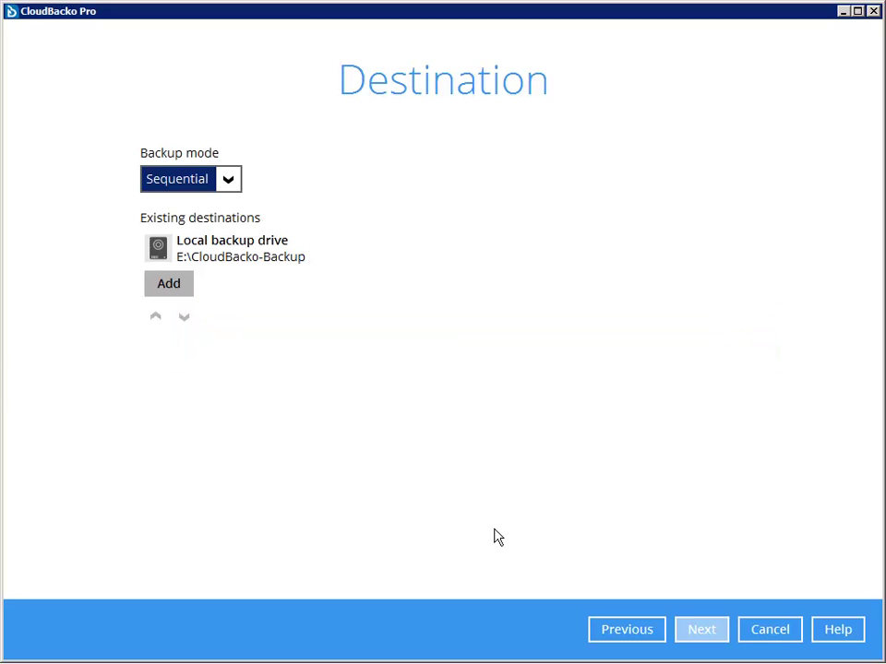
# Add a Dropbox destination named 'My Dropbox' and test it to reach Dropbox sign-in.
pyautogui.click(170, 284)
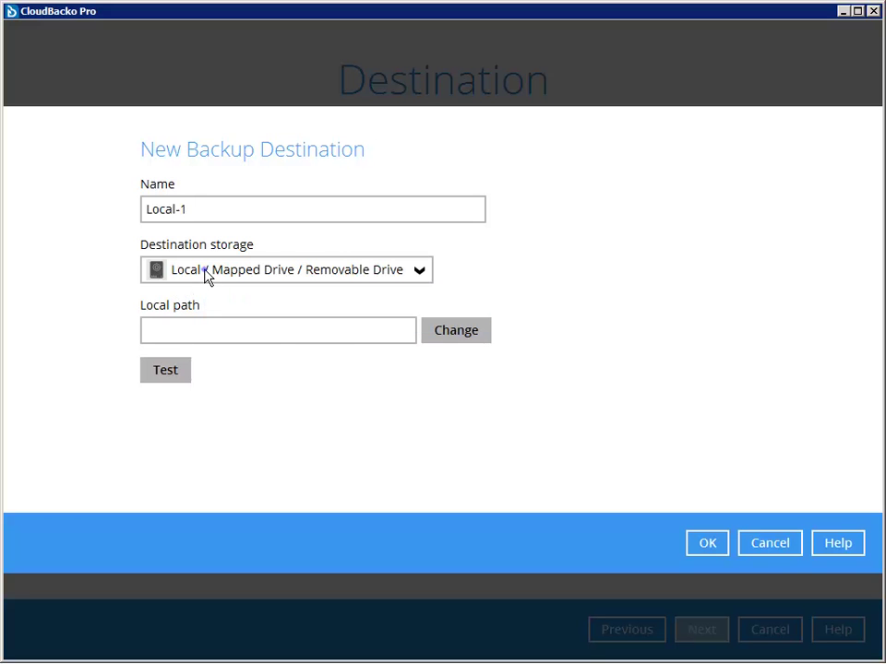
pyautogui.click(205, 275)
pyautogui.click(211, 422)
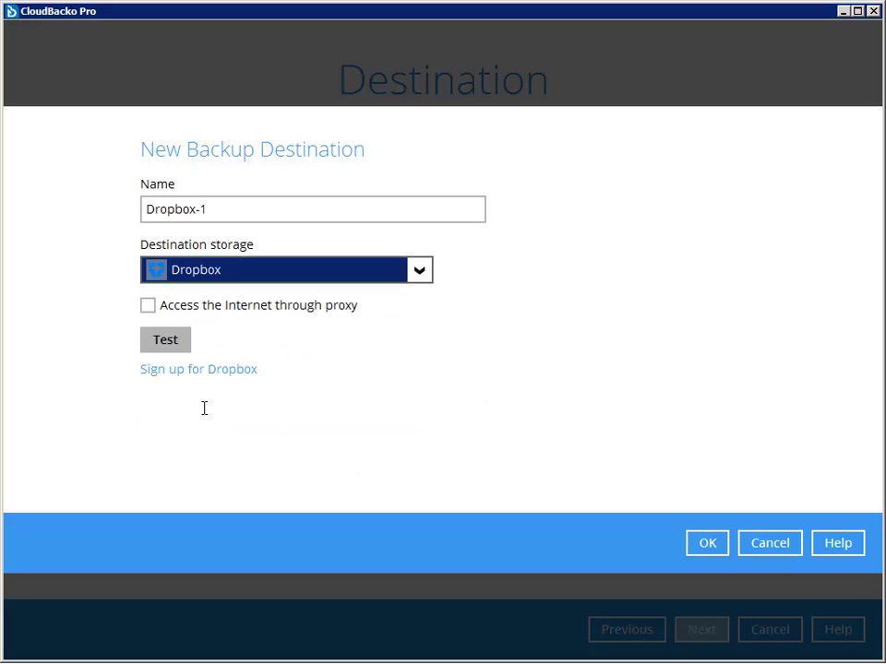
pyautogui.click(204, 209)
pyautogui.press('Delete')
pyautogui.press('Delete')
pyautogui.click(146, 209)
pyautogui.write('My')
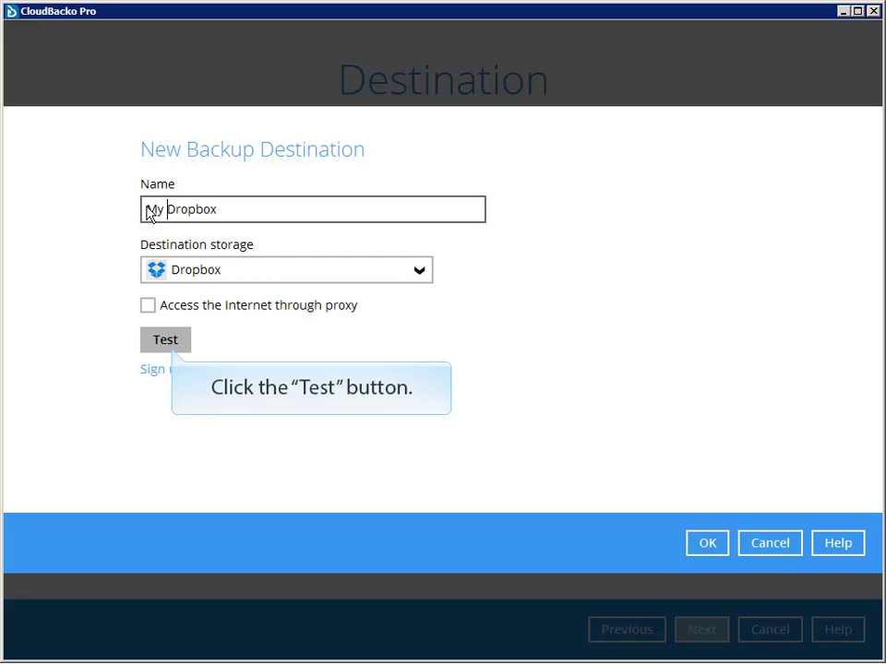
pyautogui.click(166, 339)
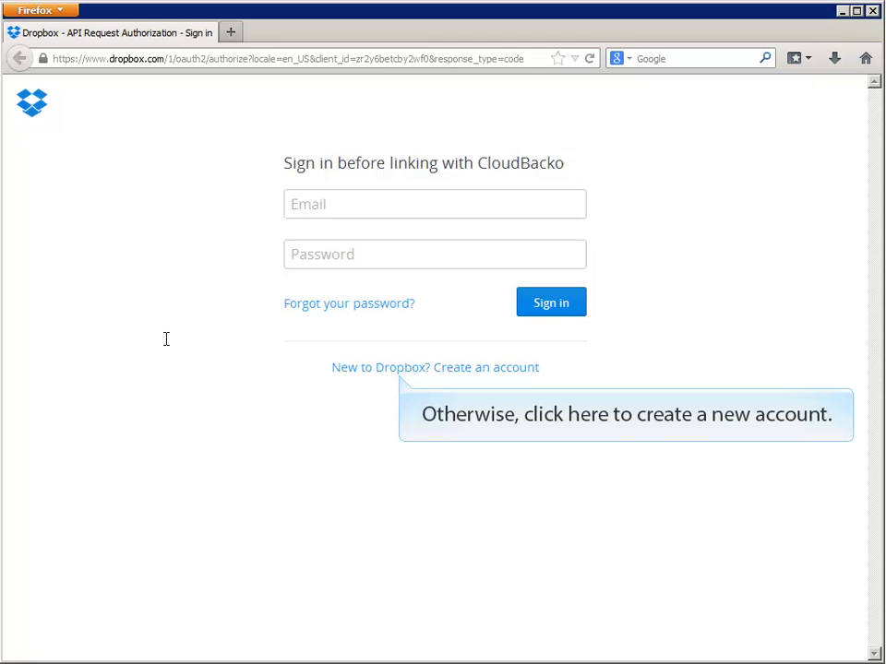
# Sign in with the account e-mail and password, allow CloudBacko access, and copy the authorization code.
pyautogui.click(337, 204)
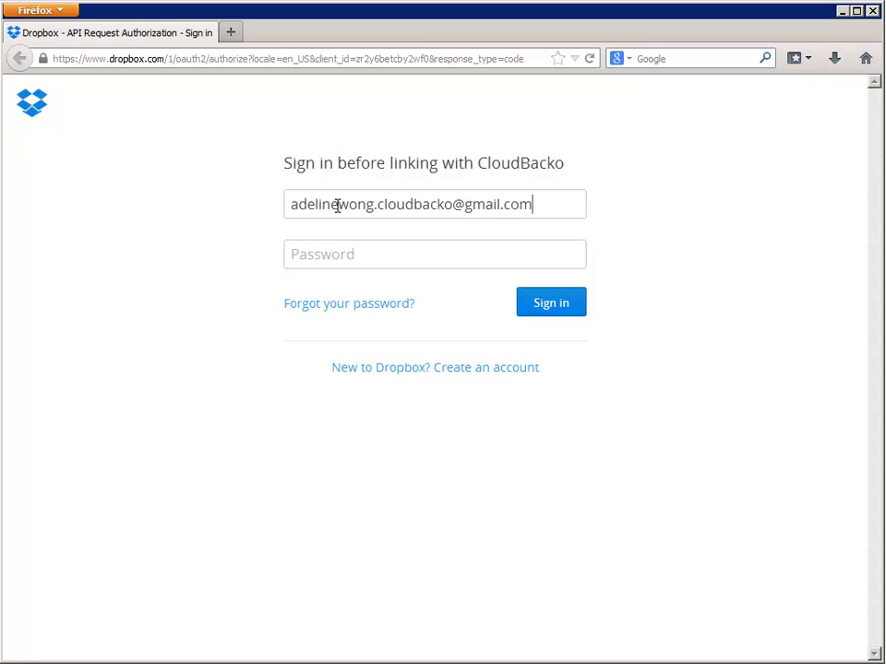
pyautogui.click(351, 255)
pyautogui.write('********')
pyautogui.click(550, 312)
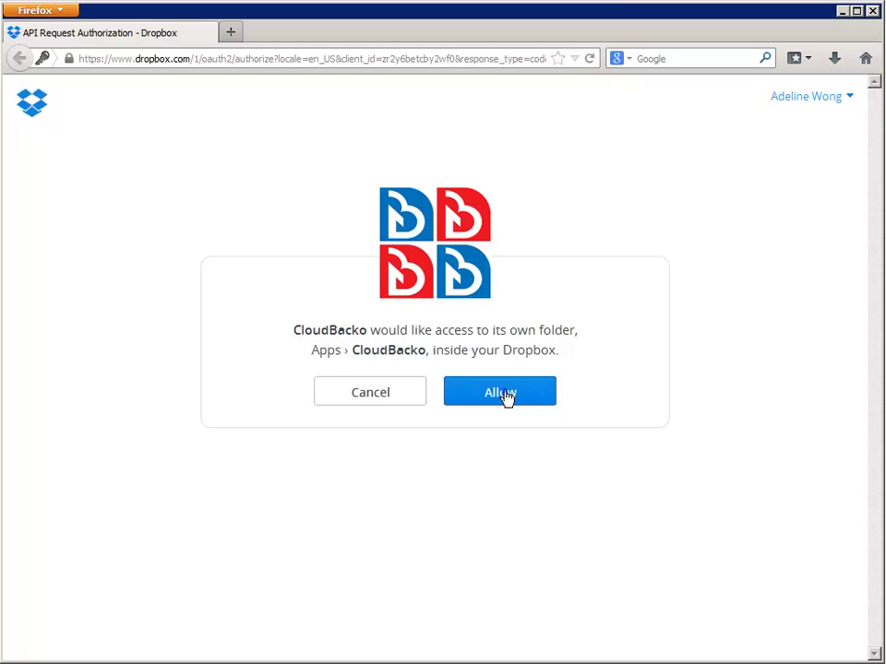
pyautogui.click(507, 395)
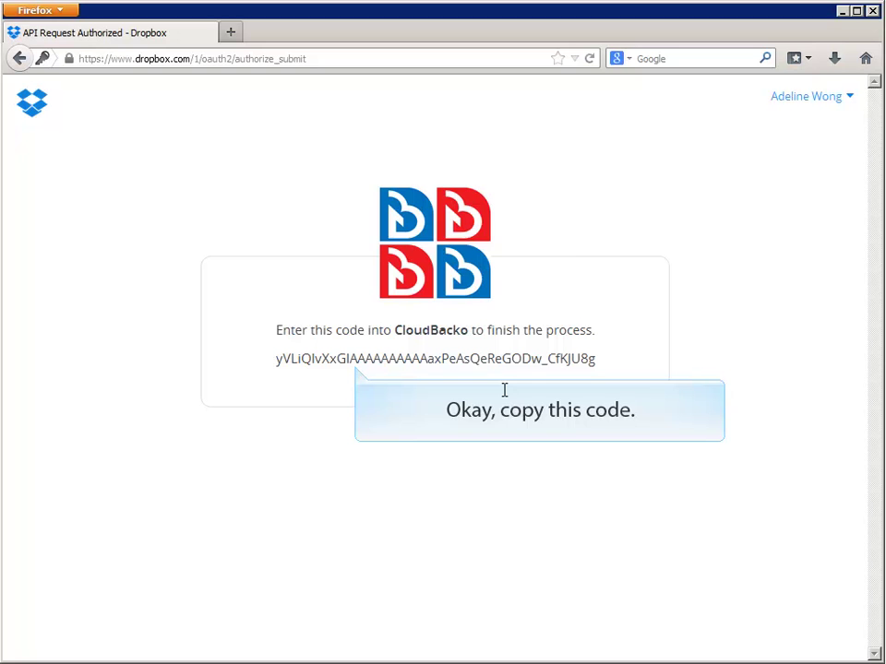
pyautogui.moveTo(277, 357); pyautogui.dragTo(593, 358)
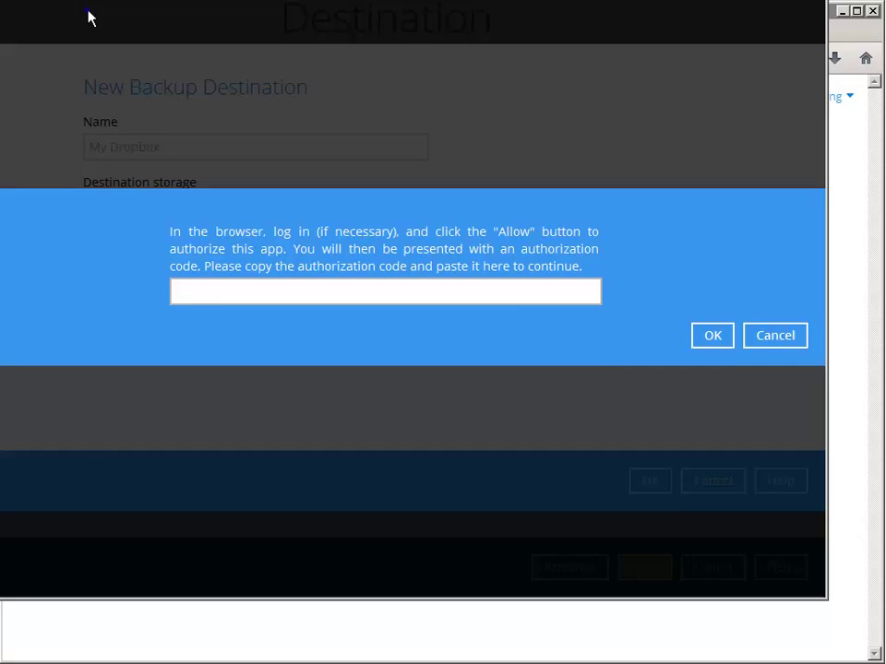
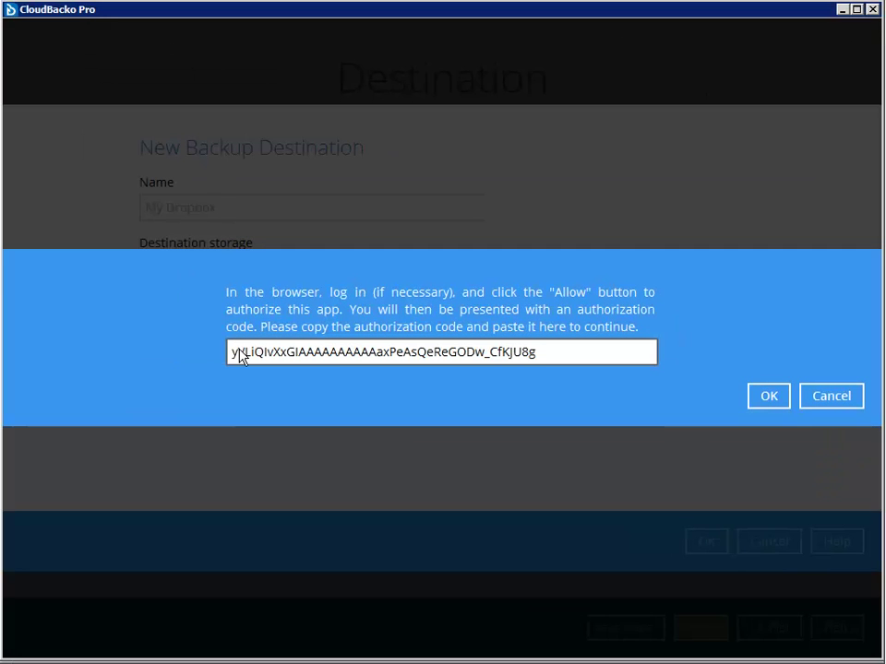
# Paste the Dropbox authorization code, submit it, and save the My Dropbox destination.
pyautogui.click(767, 396)
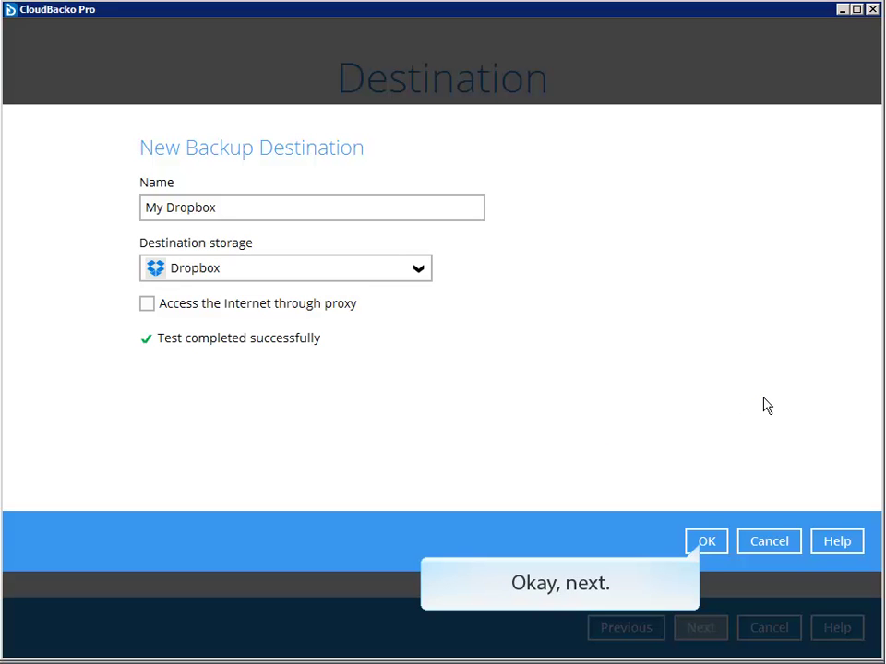
pyautogui.click(712, 546)
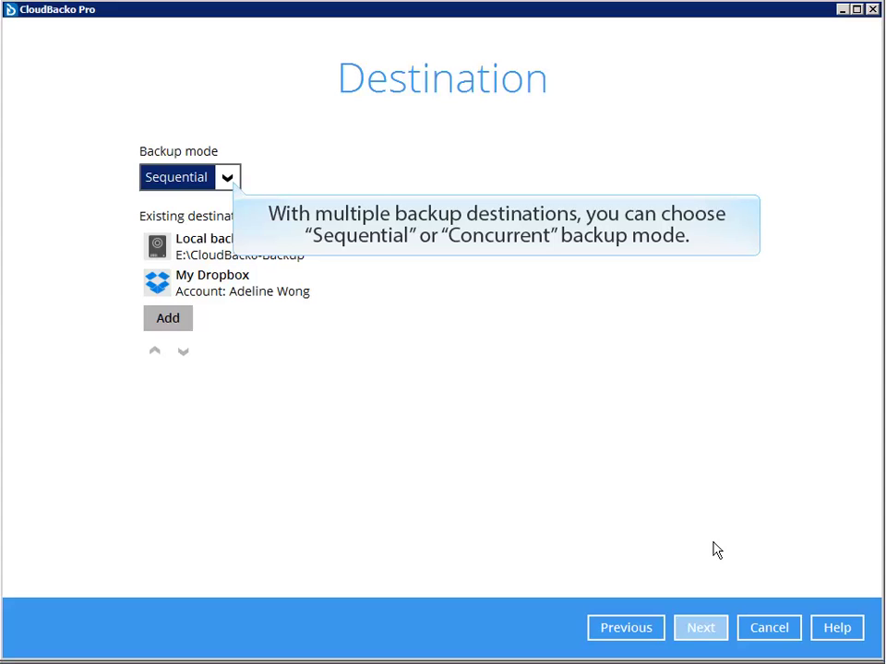
# Set Backup mode to Concurrent with Unlimited maximum concurrent destinations, then continue.
pyautogui.click(227, 178)
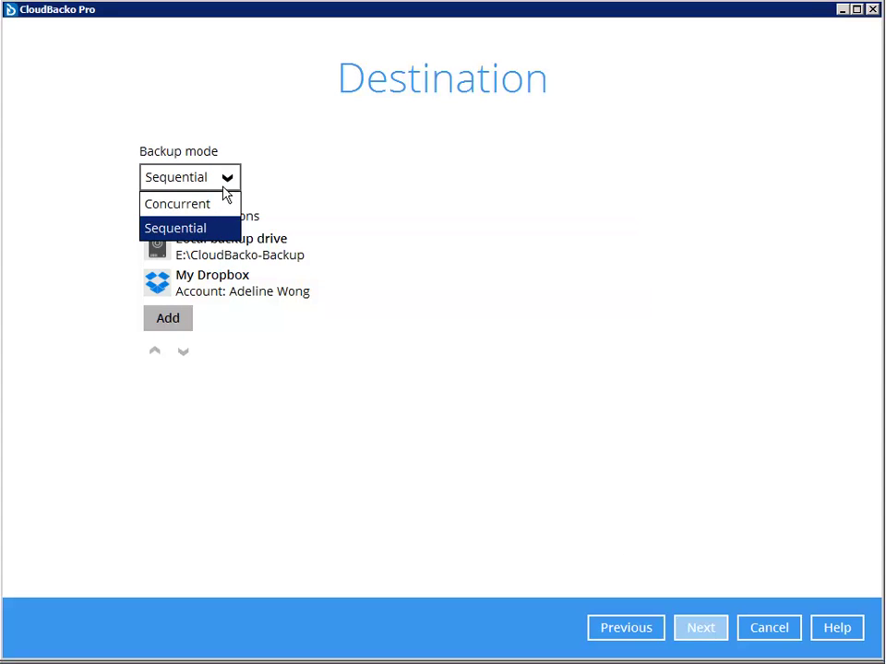
pyautogui.click(221, 205)
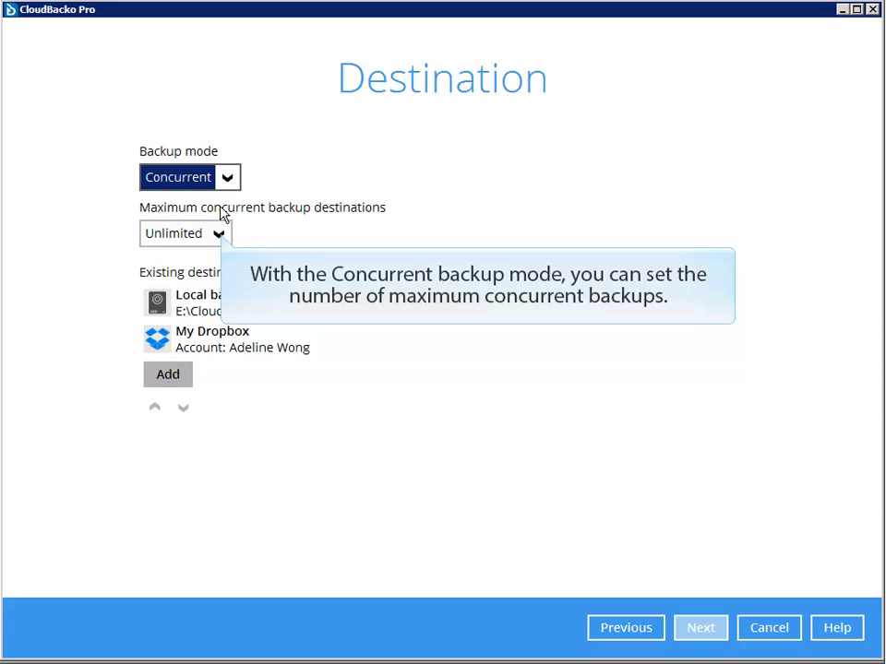
pyautogui.click(221, 236)
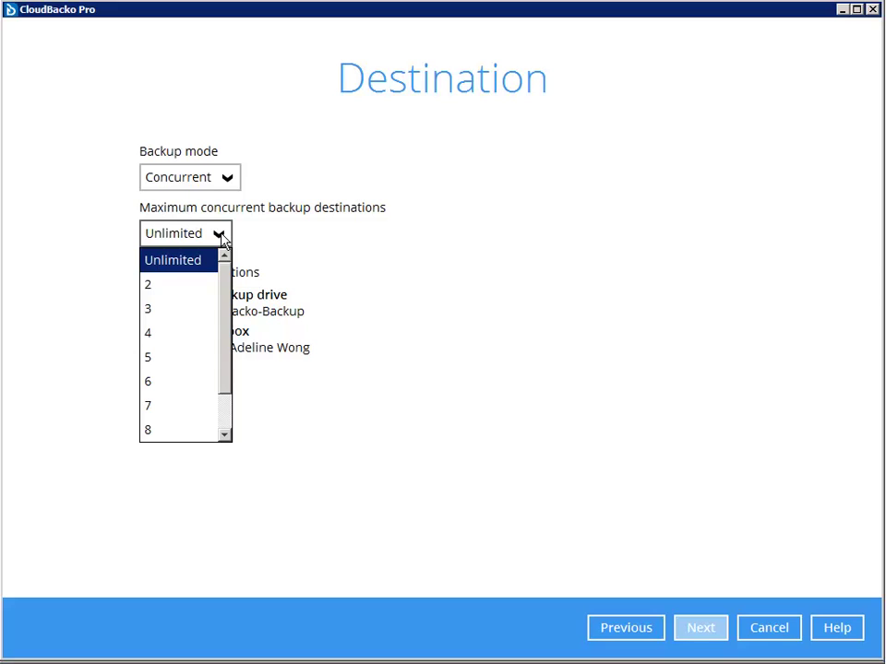
pyautogui.click(221, 236)
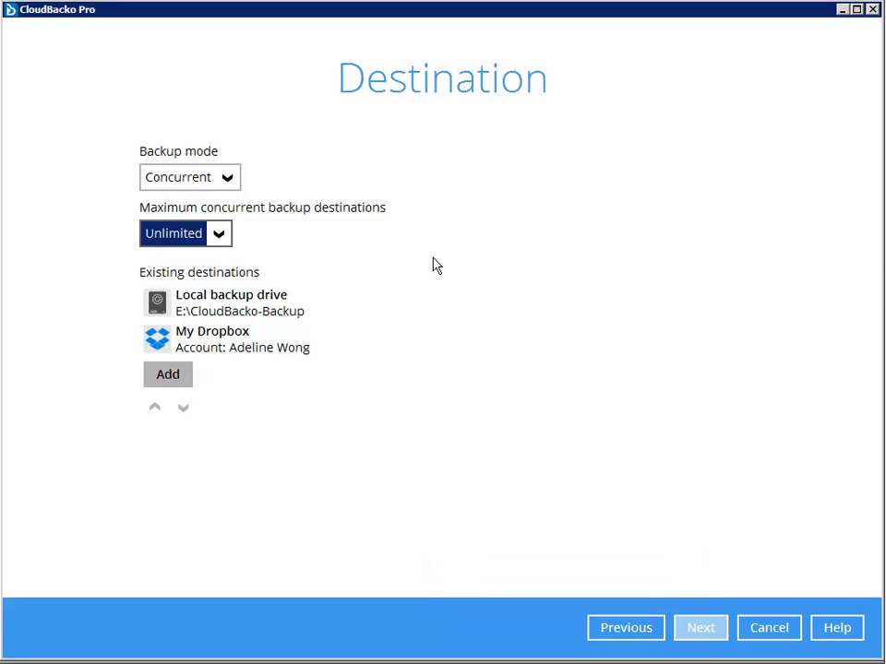
pyautogui.click(705, 631)
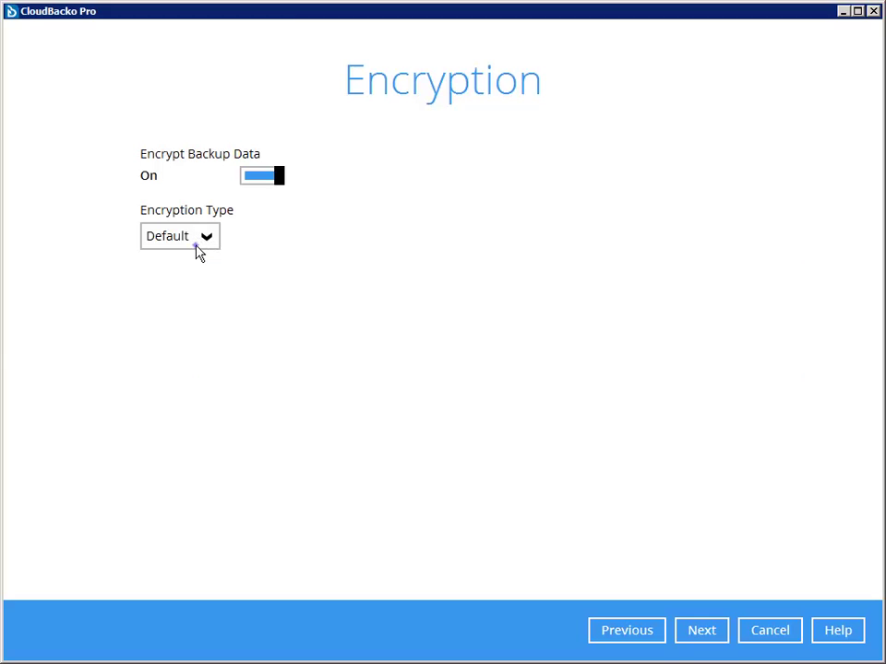
# Choose Custom encryption with AES algorithm, CBC mode and 256-bit key, then continue.
pyautogui.click(197, 247)
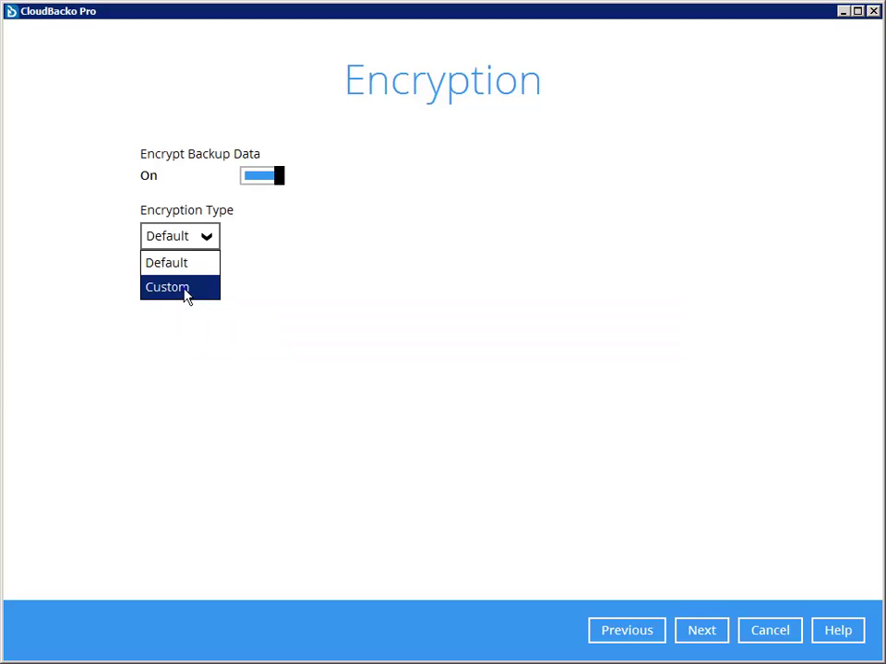
pyautogui.click(185, 290)
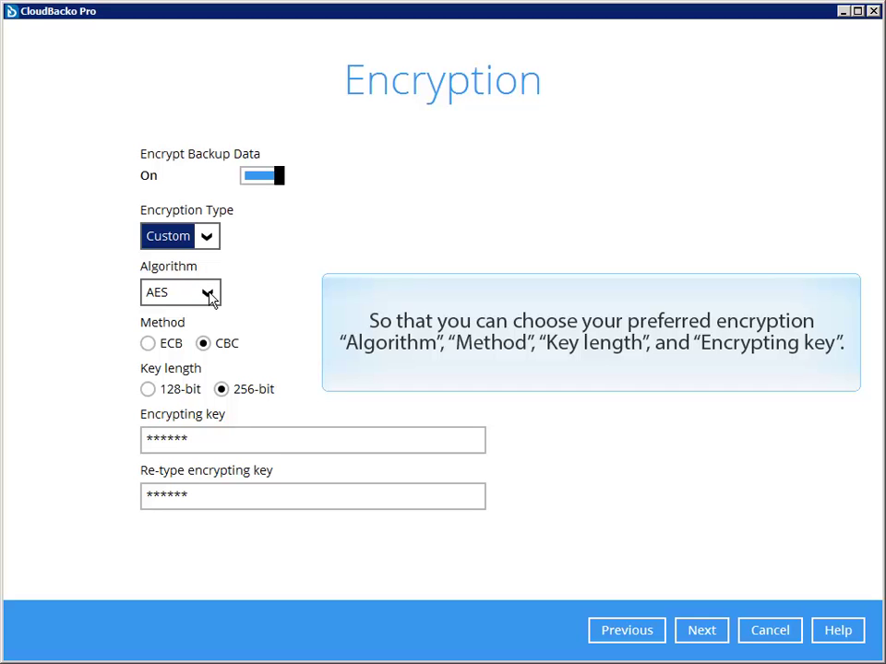
pyautogui.click(208, 293)
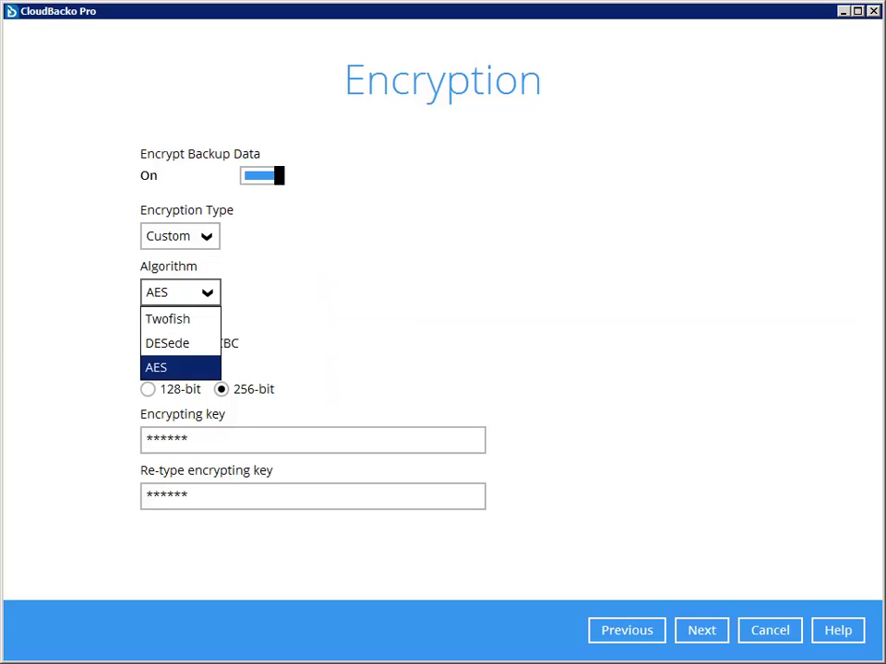
pyautogui.click(209, 297)
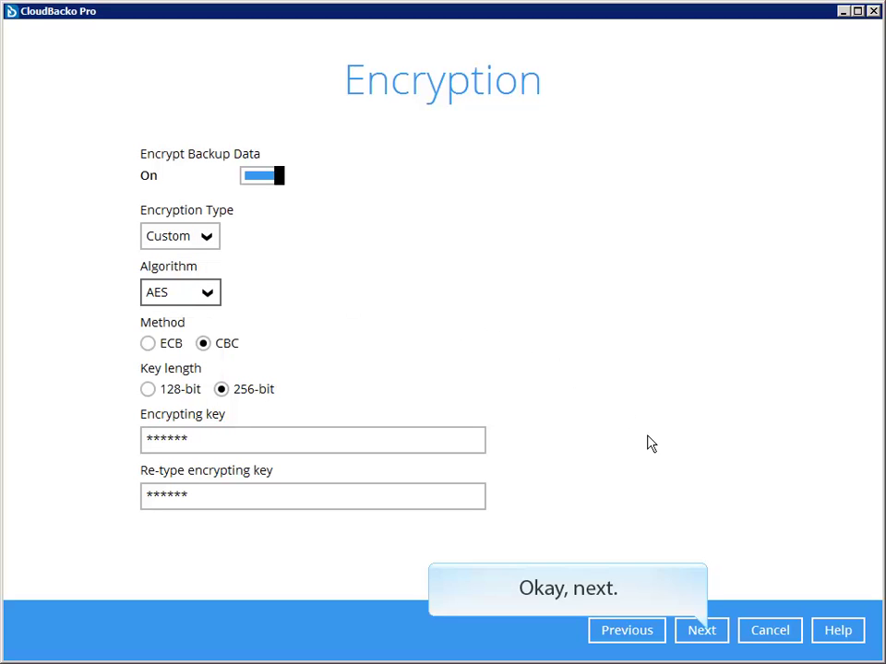
pyautogui.click(707, 635)
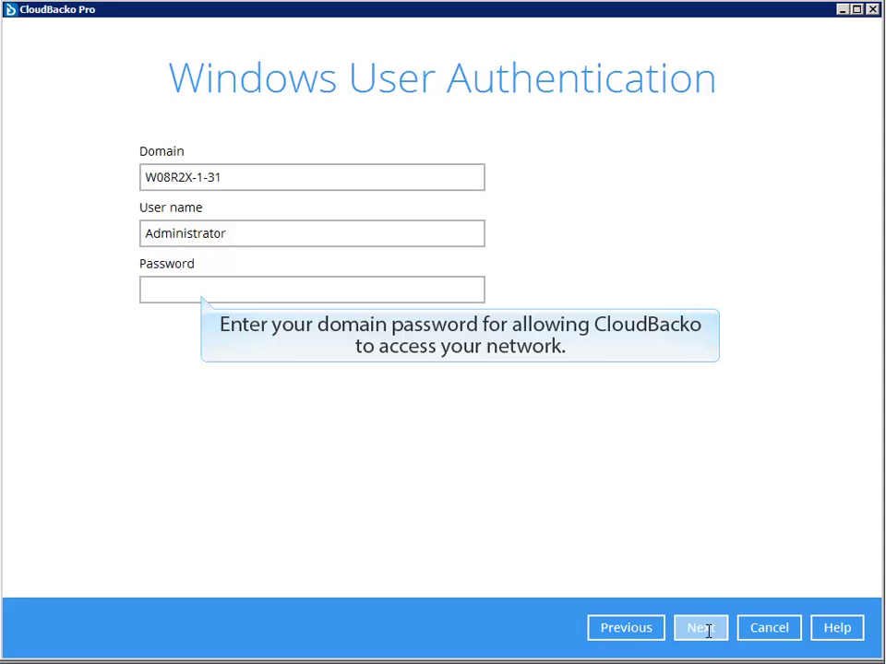
# Enter the Windows account password and finish creating the MSSQL Backup Set.
pyautogui.click(237, 288)
pyautogui.write('********')
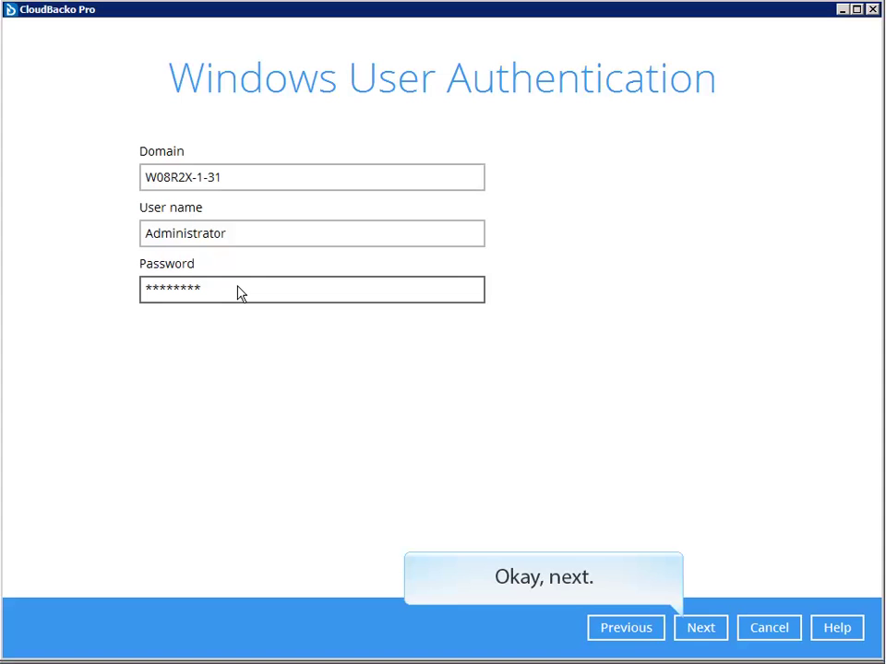
pyautogui.click(704, 631)
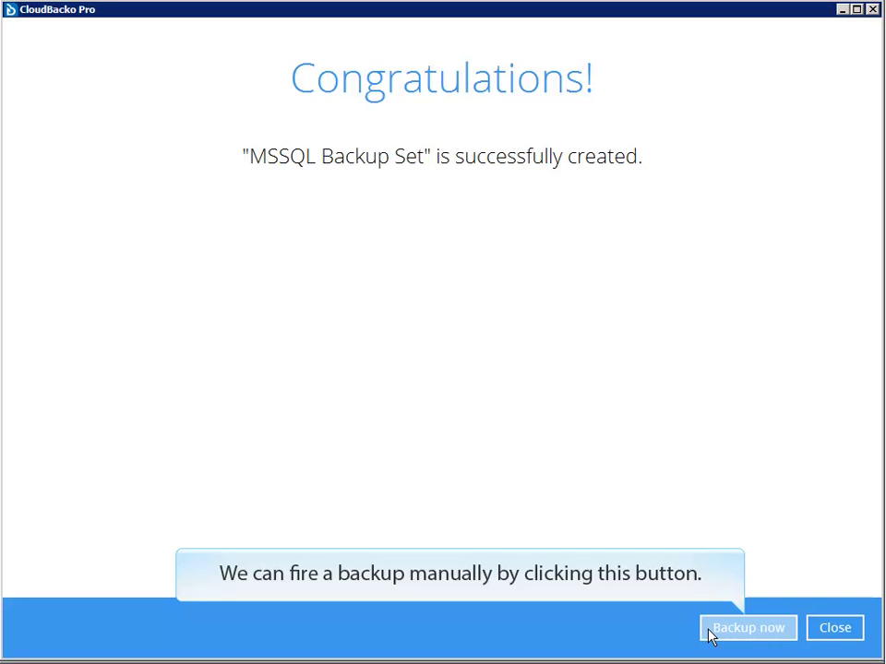
# Run an immediate Full in-file delta backup of MSSQL Backup Set, with retention policy afterwards.
pyautogui.click(723, 635)
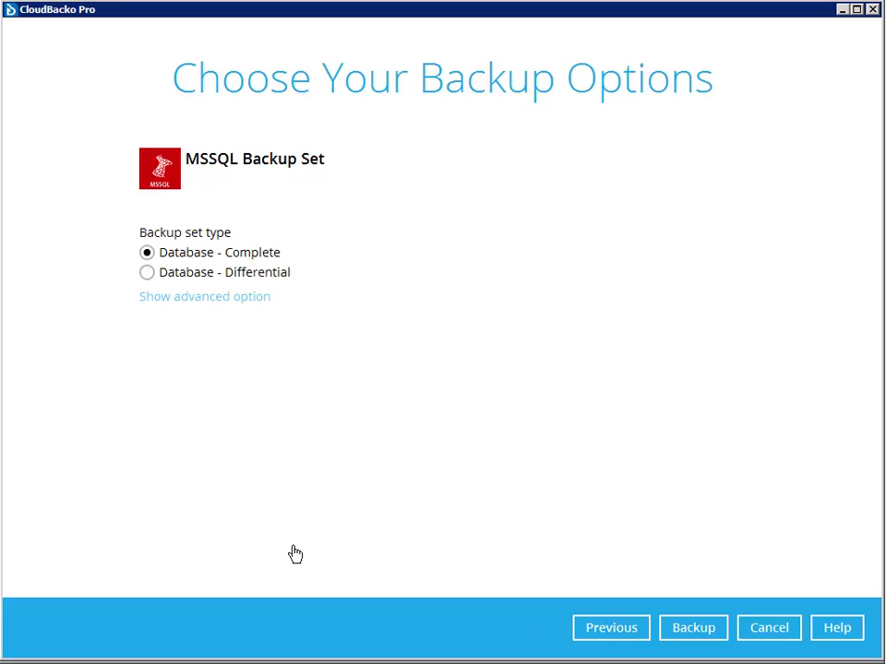
pyautogui.click(150, 299)
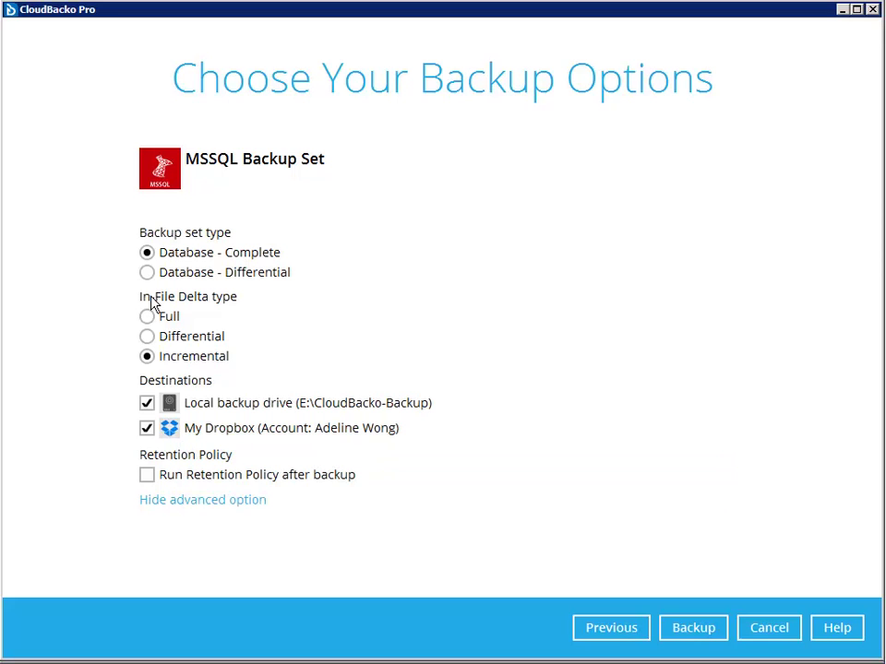
pyautogui.click(146, 318)
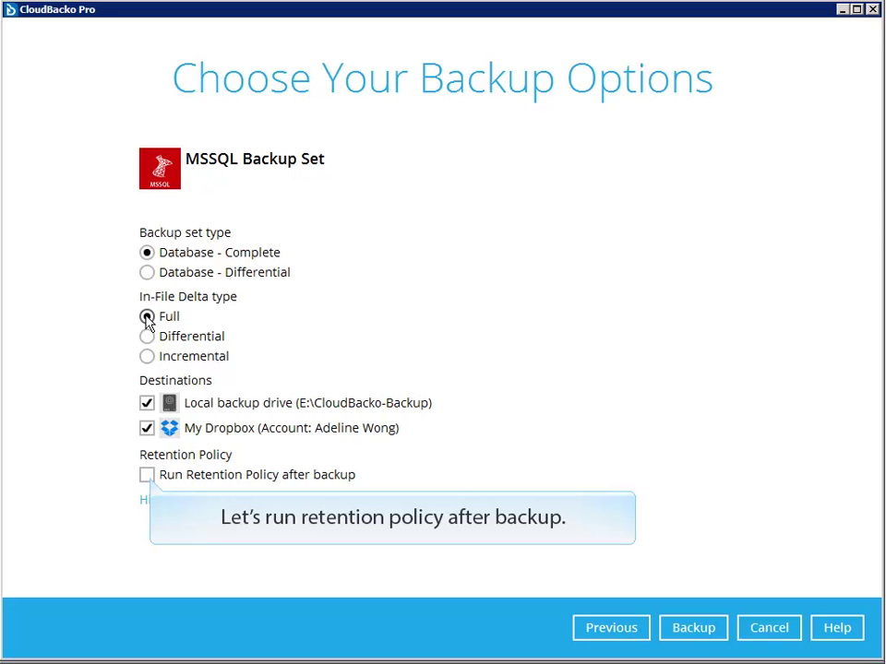
pyautogui.click(148, 477)
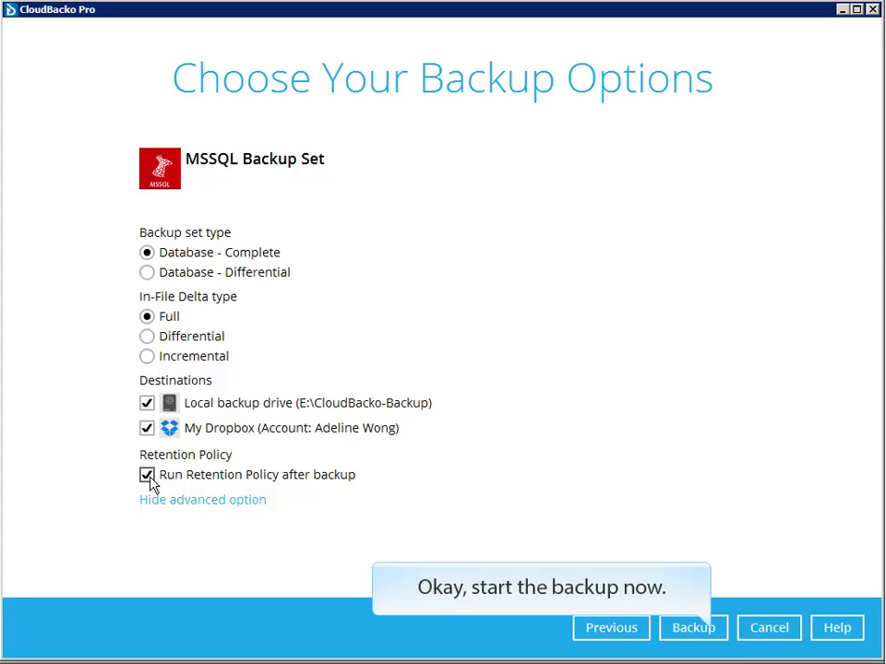
pyautogui.click(715, 635)
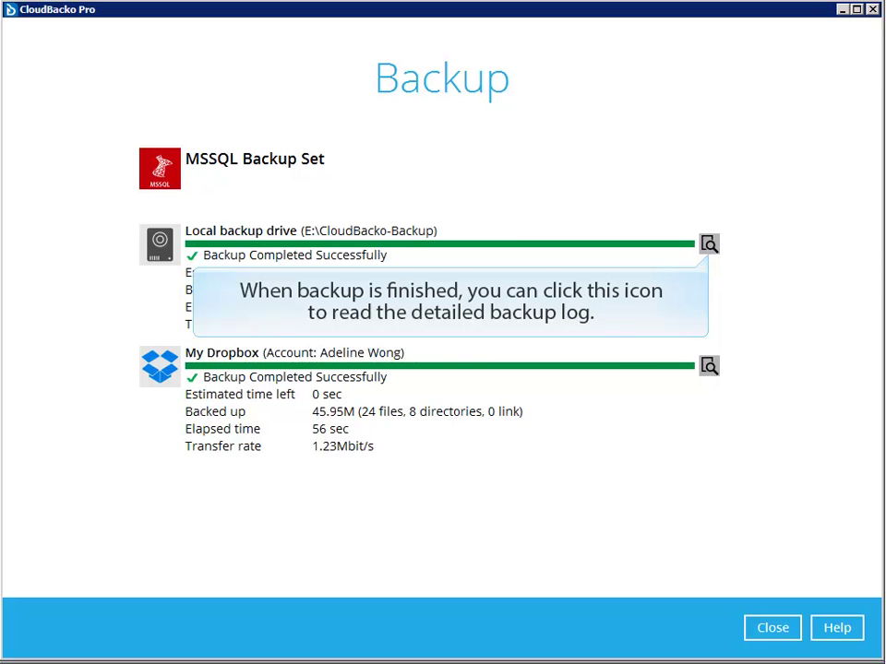
# Read the local backup drive's log after both backups succeed, then return to the main page.
pyautogui.click(709, 245)
pyautogui.moveTo(828, 264); pyautogui.dragTo(829, 419)
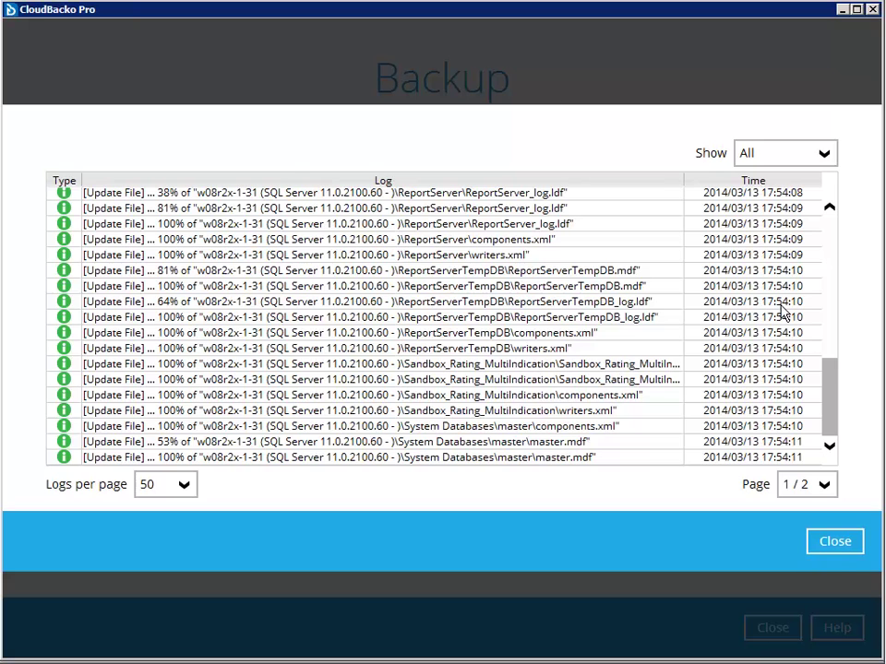
pyautogui.click(835, 543)
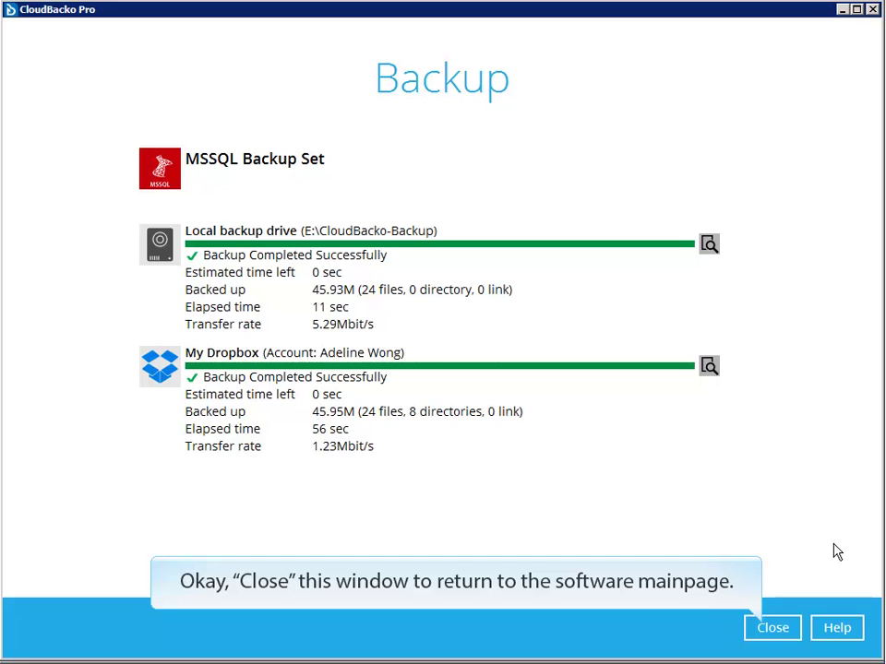
pyautogui.click(775, 630)
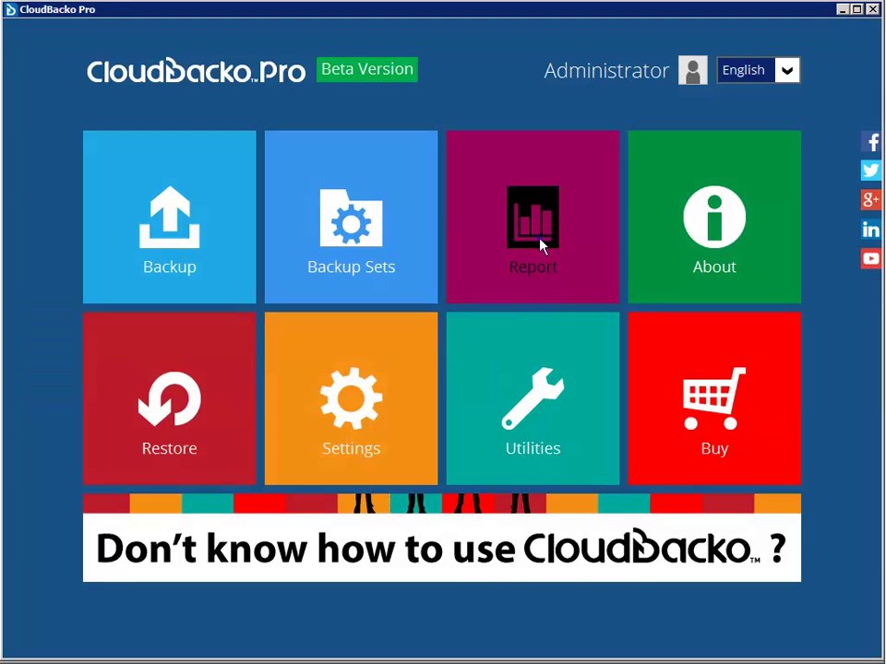
# In the reports, inspect the My Dropbox entry's details, then the 17:54 local backup entry.
pyautogui.click(540, 272)
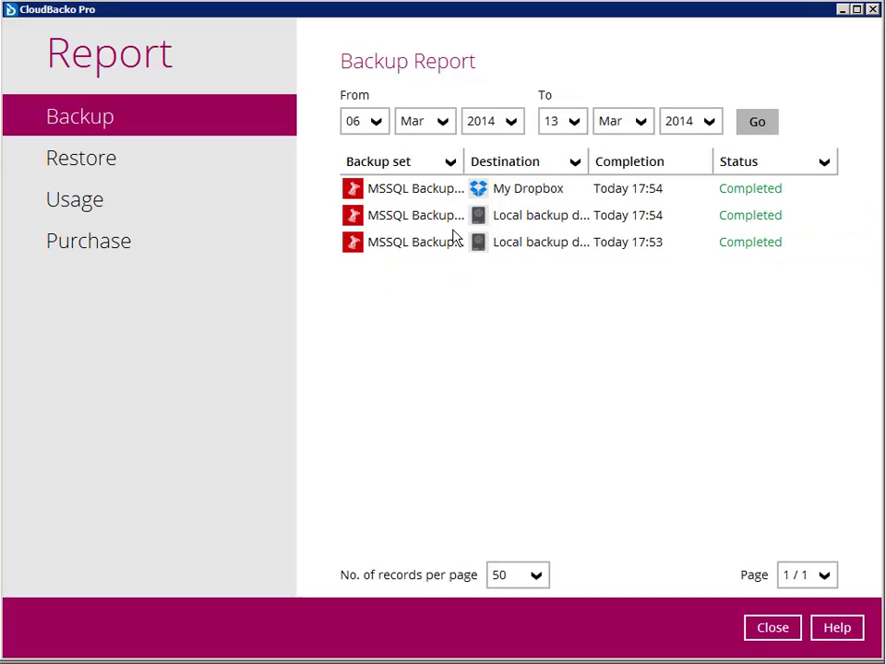
pyautogui.click(407, 192)
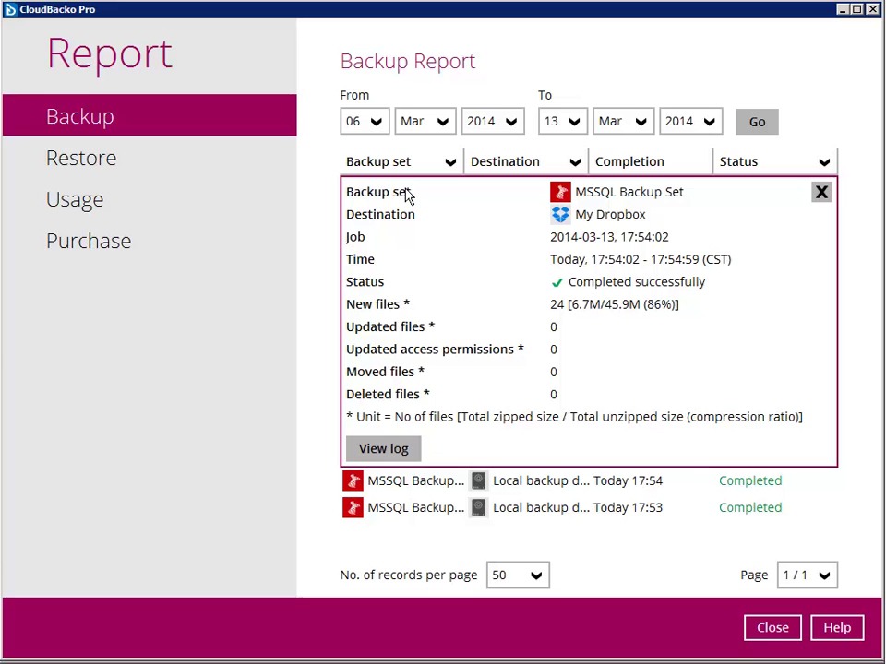
pyautogui.click(419, 480)
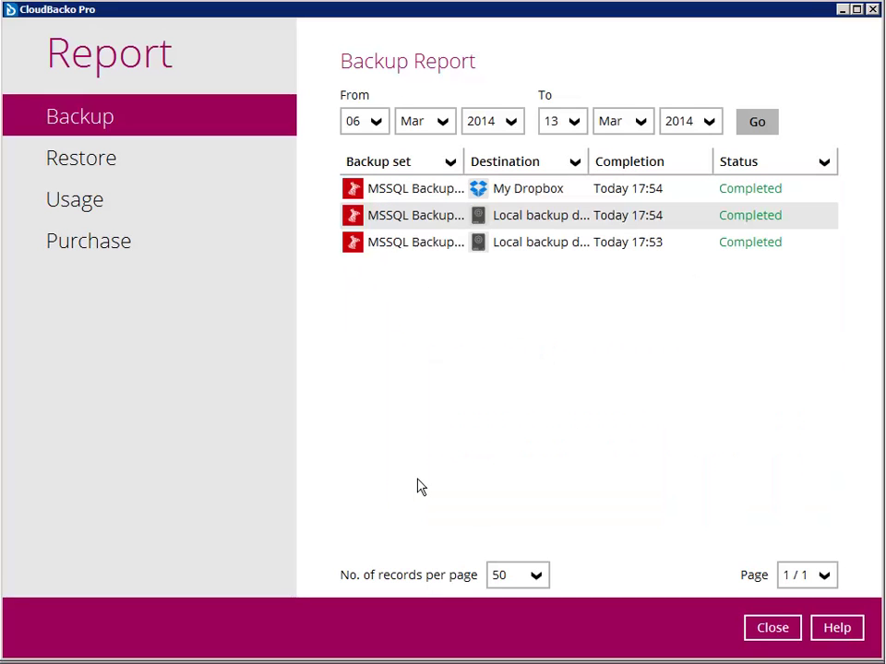
pyautogui.click(405, 217)
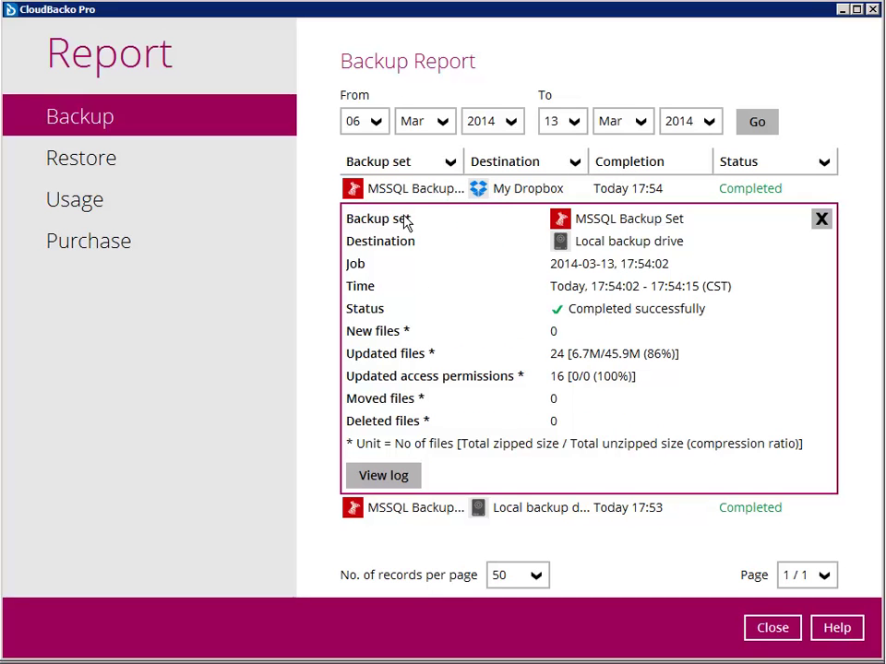
# Read the 17:54 local backup job's log, then display the Usage report.
pyautogui.click(392, 479)
pyautogui.moveTo(829, 279); pyautogui.dragTo(829, 419)
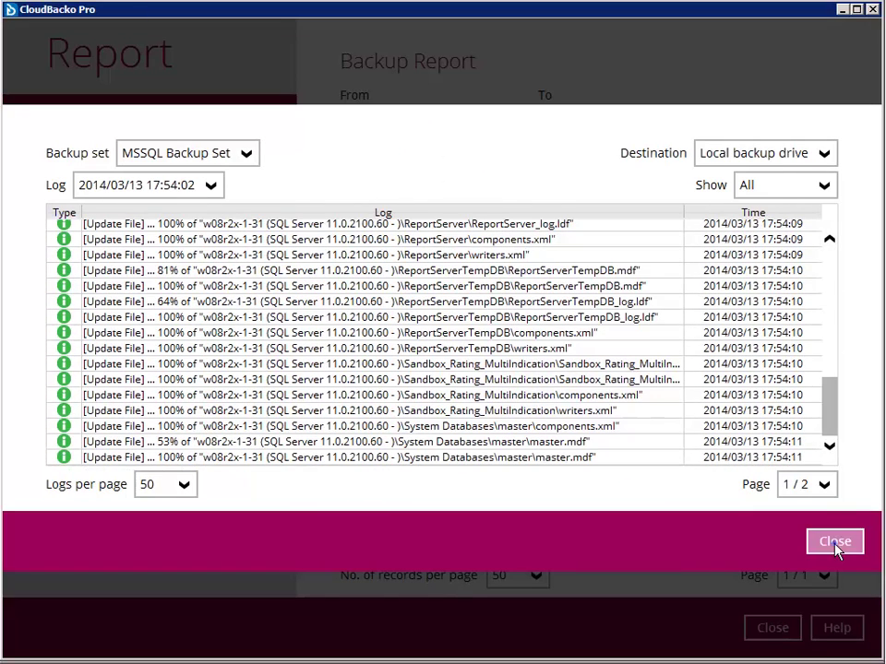
pyautogui.click(836, 544)
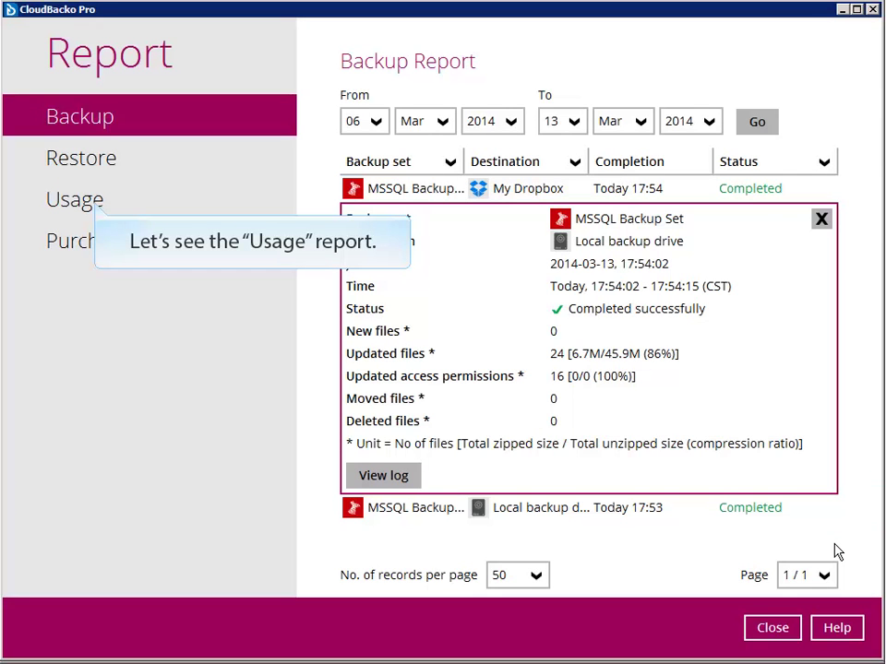
pyautogui.click(97, 209)
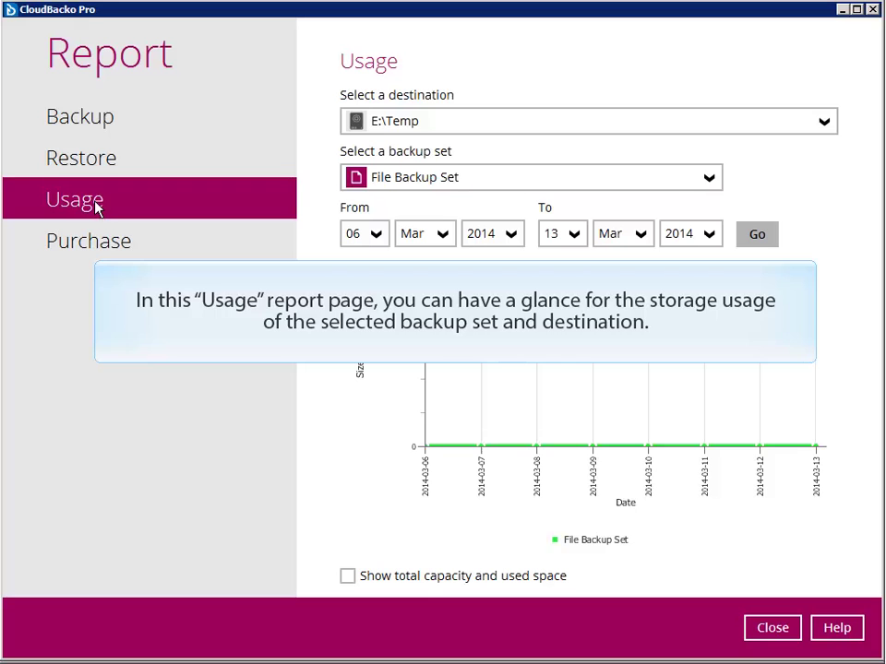
# Open the Select a destination dropdown on the Usage report.
pyautogui.click(401, 129)
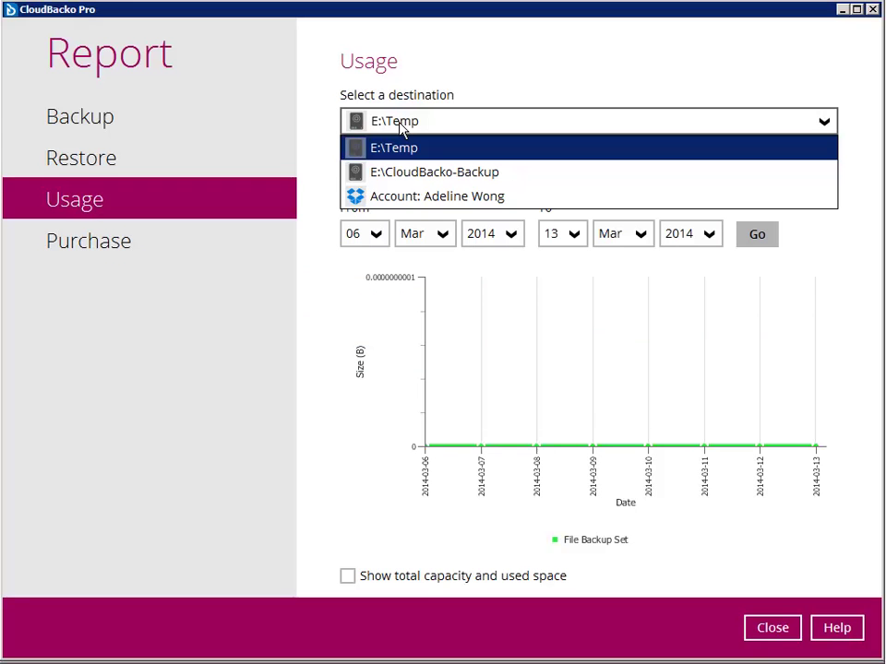